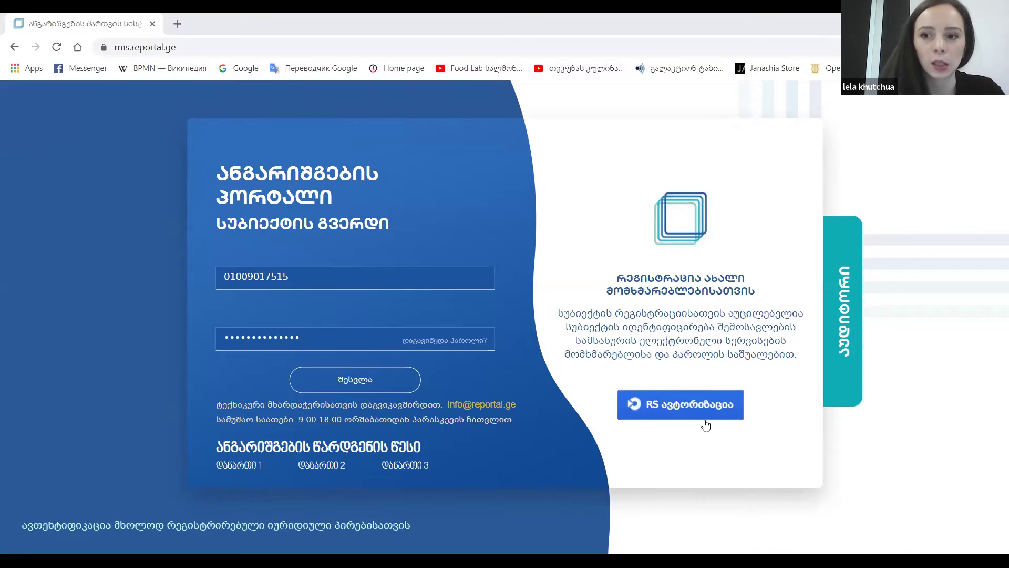
# - Try to register a new subject through RS authorization and dismiss the resulting message
pyautogui.click(706, 425)
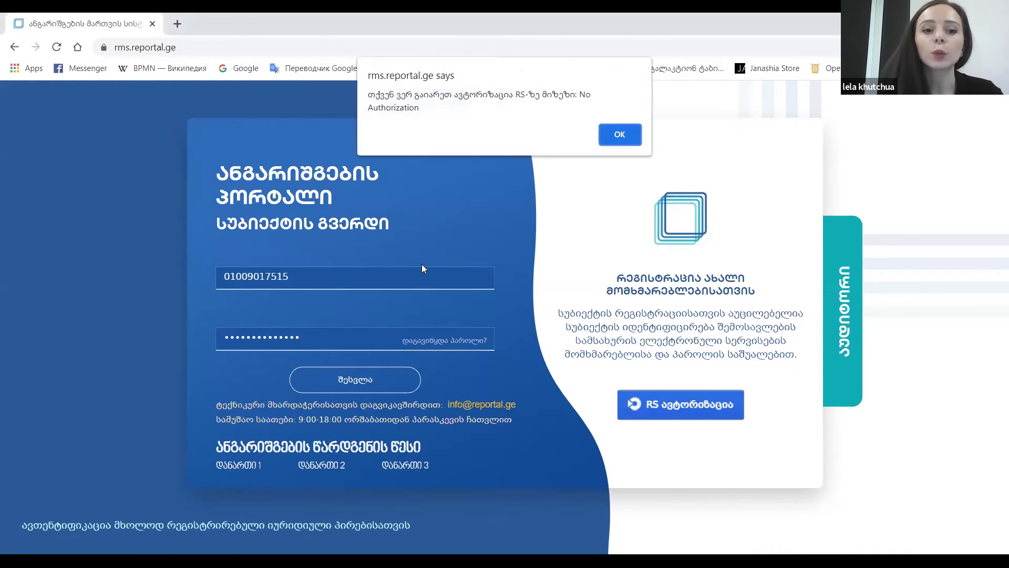
pyautogui.click(634, 141)
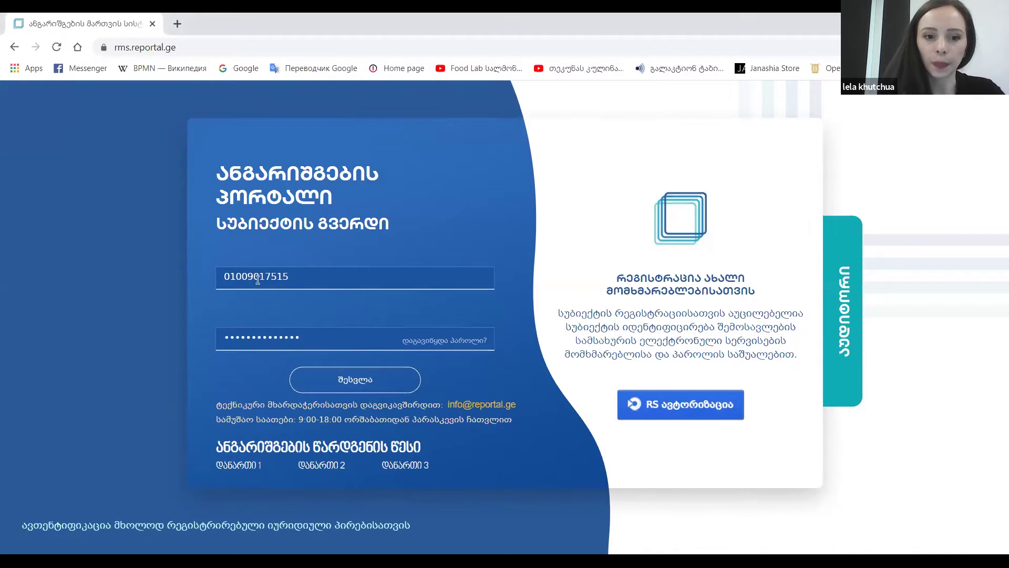
# - Sign in to the subject page with the prefilled credentials and open the user list of the სატესტო organisation
pyautogui.click(358, 391)
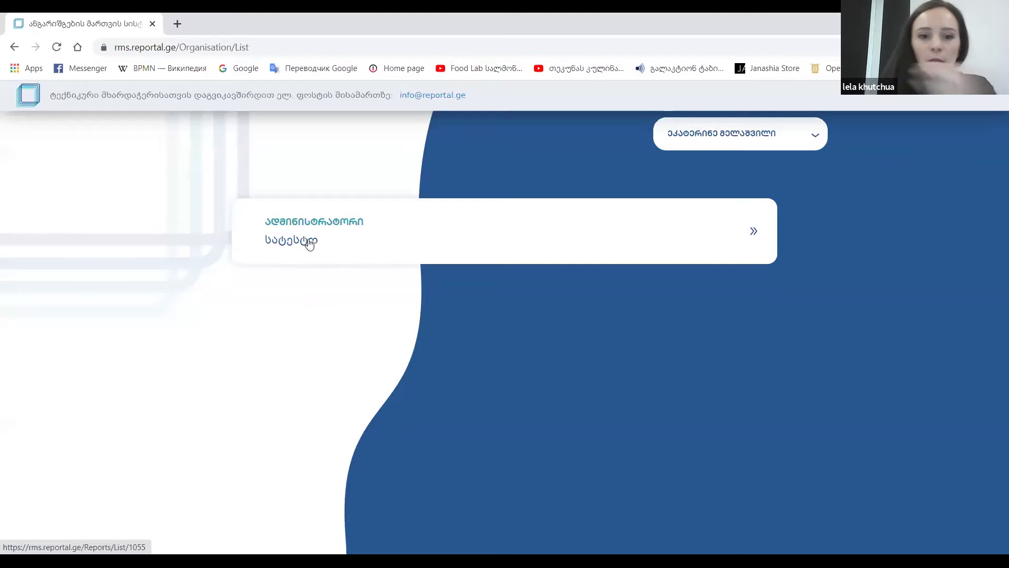
pyautogui.click(307, 240)
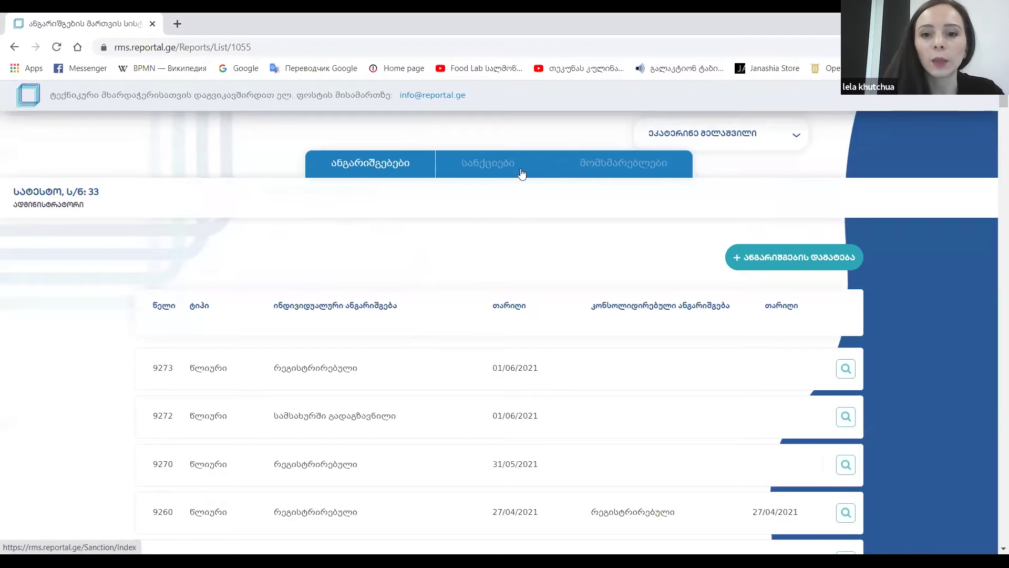
pyautogui.click(648, 172)
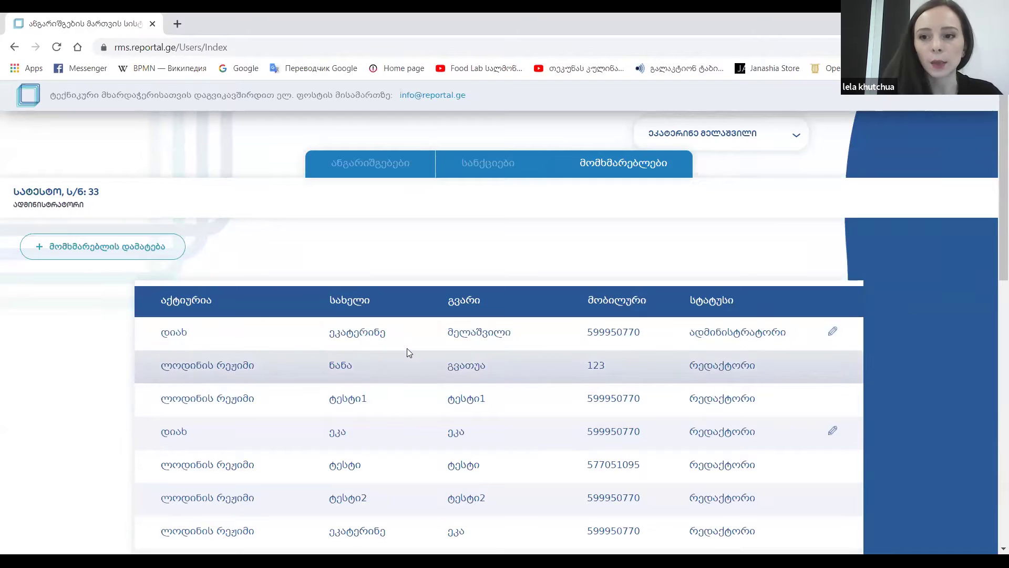
# - Clear the active option (არის აქტიური) in the administrator's user record and return to the user list without saving
pyautogui.click(833, 333)
pyautogui.scroll(-3, 678, 361)
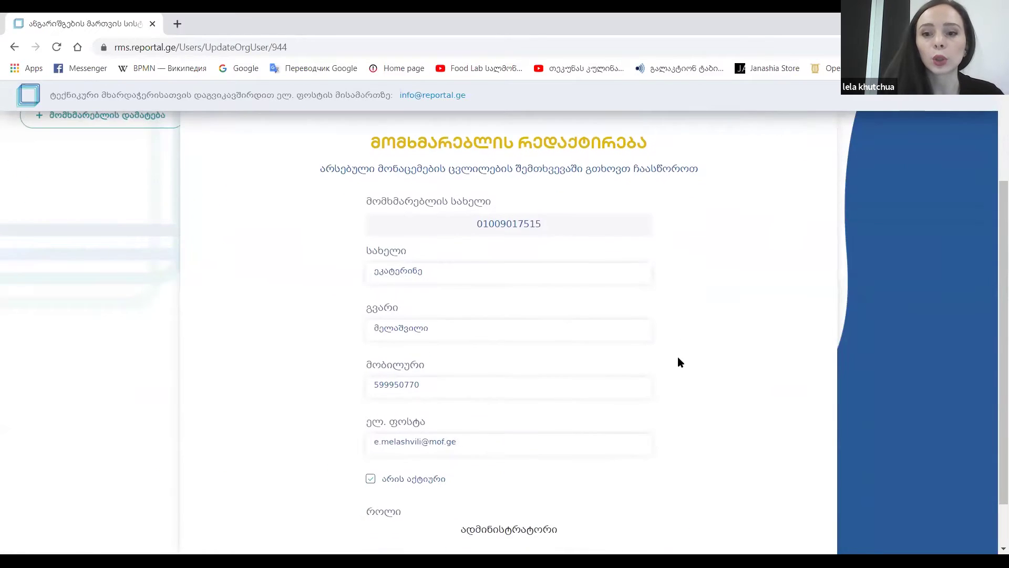
pyautogui.scroll(-1, 633, 354)
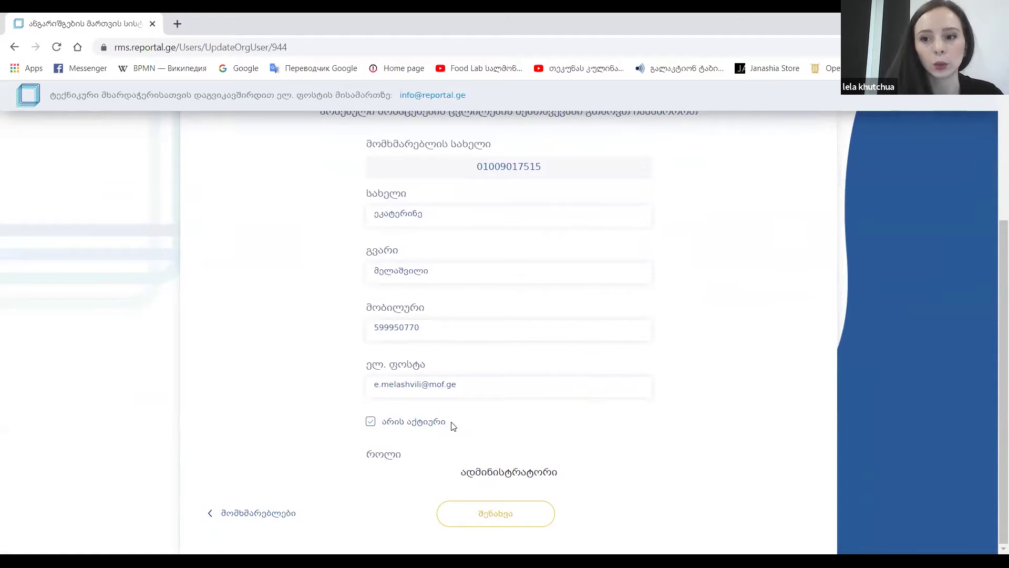
pyautogui.click(371, 422)
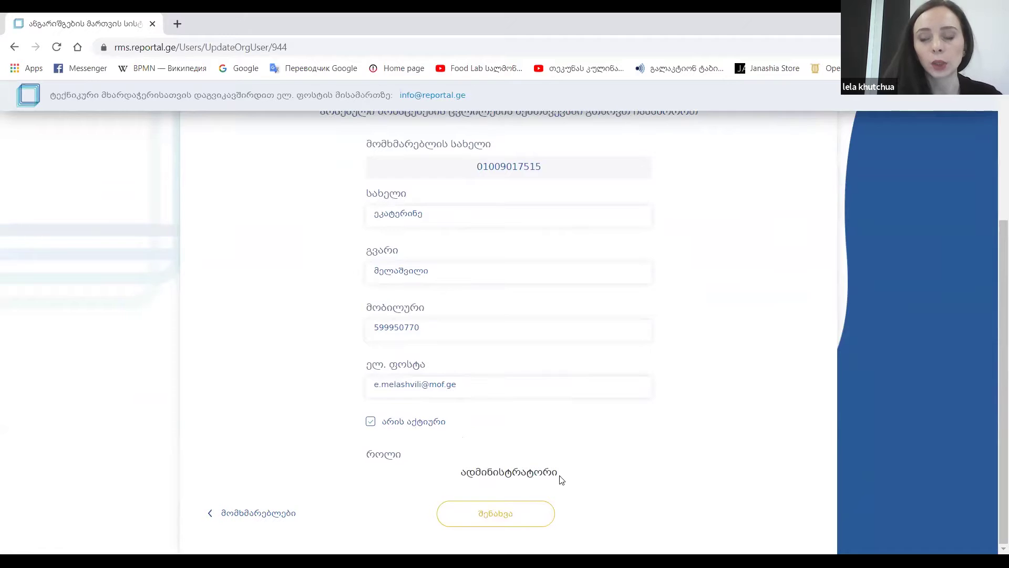
pyautogui.click(371, 423)
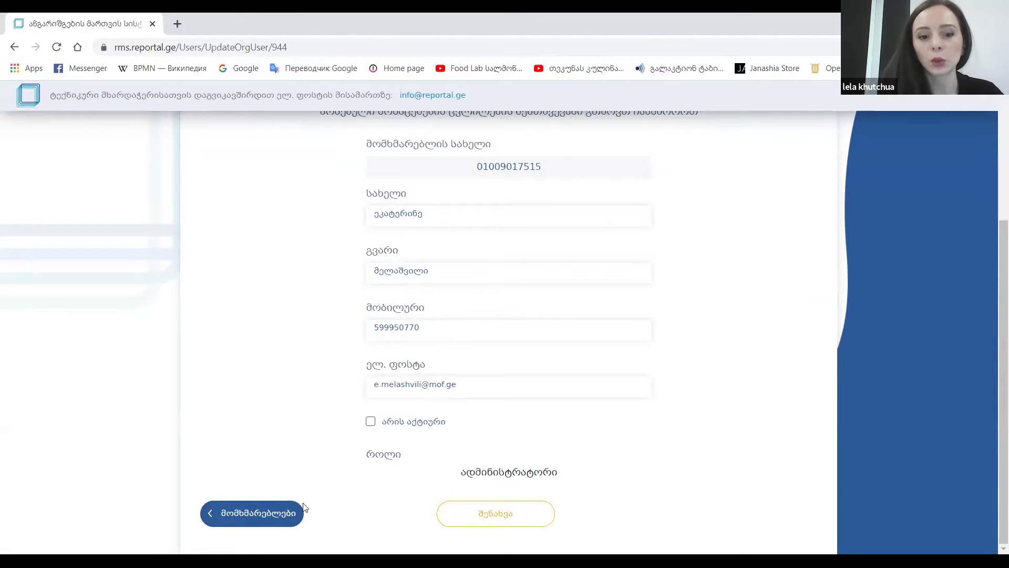
pyautogui.click(259, 515)
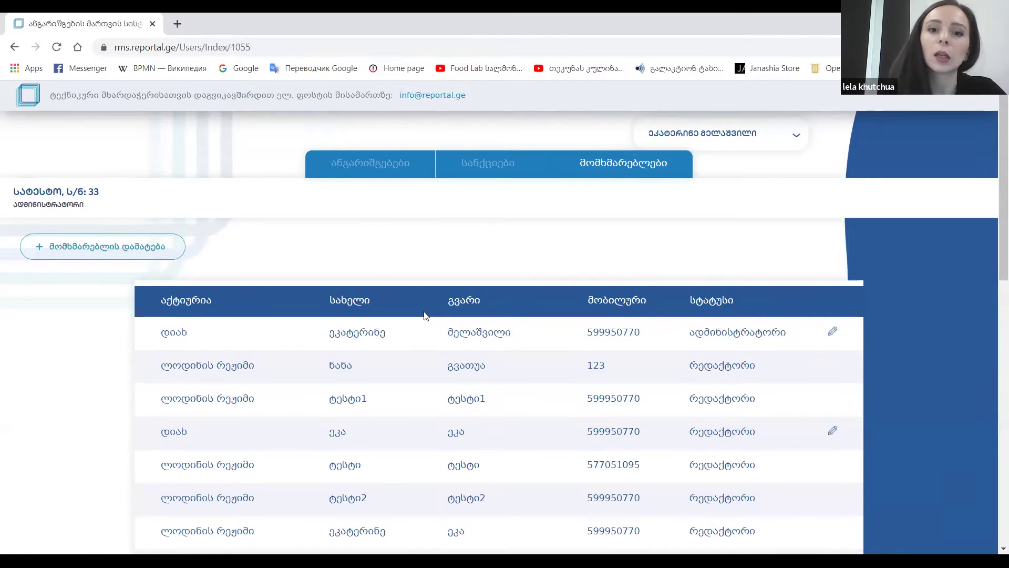
# - Sign out of the portal and sign in again with the prefilled credentials
pyautogui.click(767, 137)
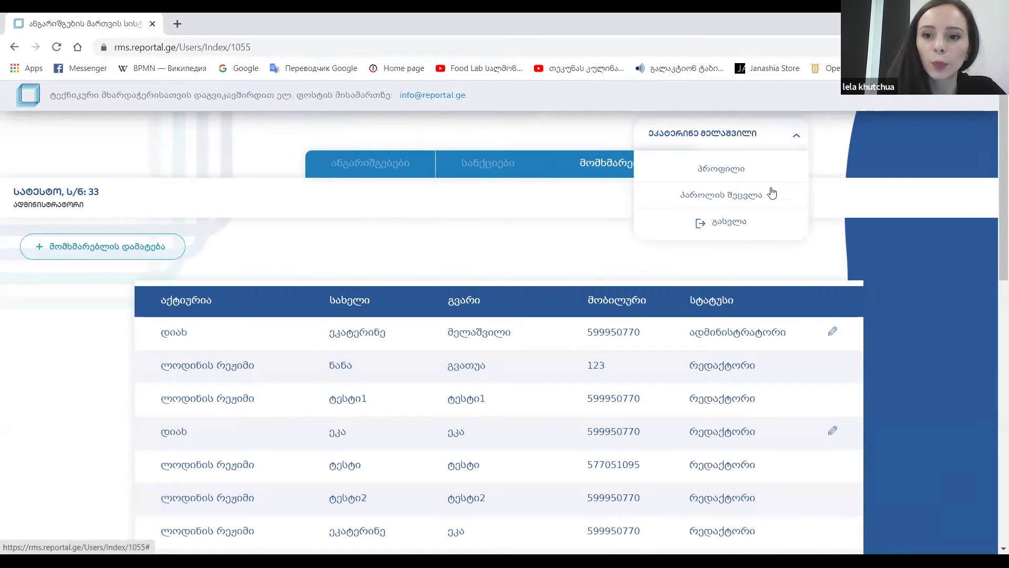
pyautogui.click(757, 225)
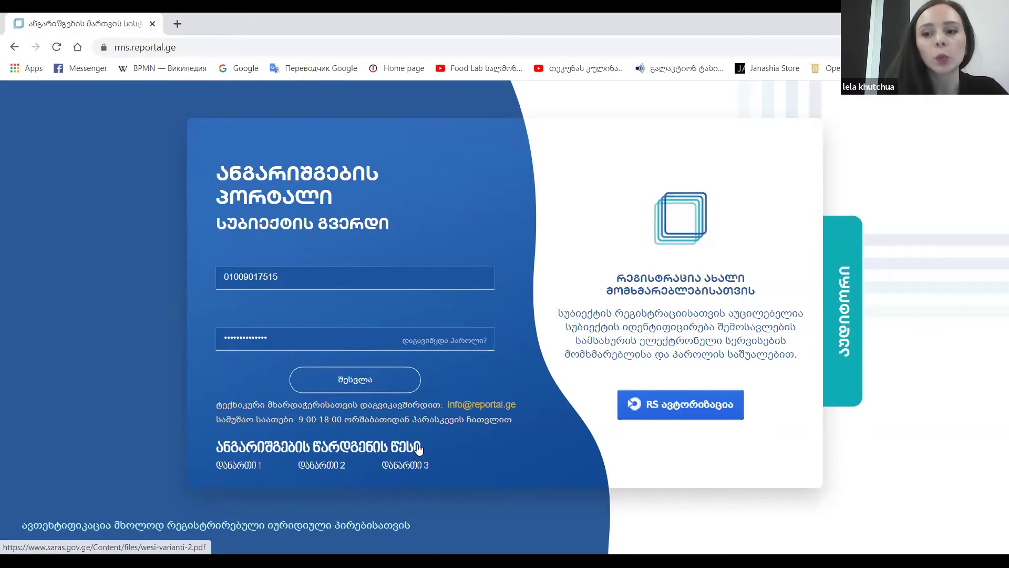
pyautogui.click(390, 386)
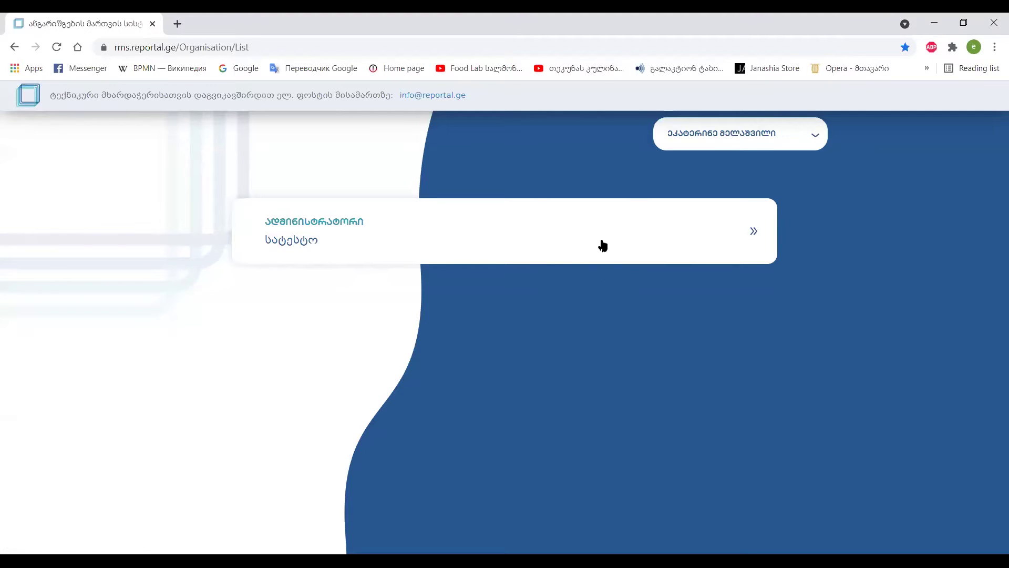
# - Open the record of the active რედაქტორი user from the სატესტო organisation's user list for editing
pyautogui.click(743, 247)
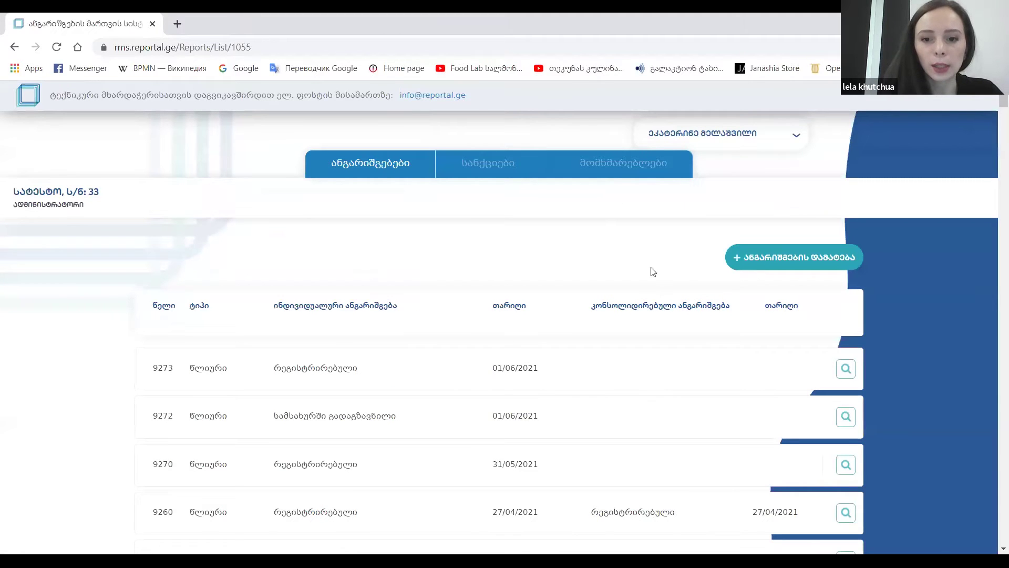
pyautogui.click(619, 165)
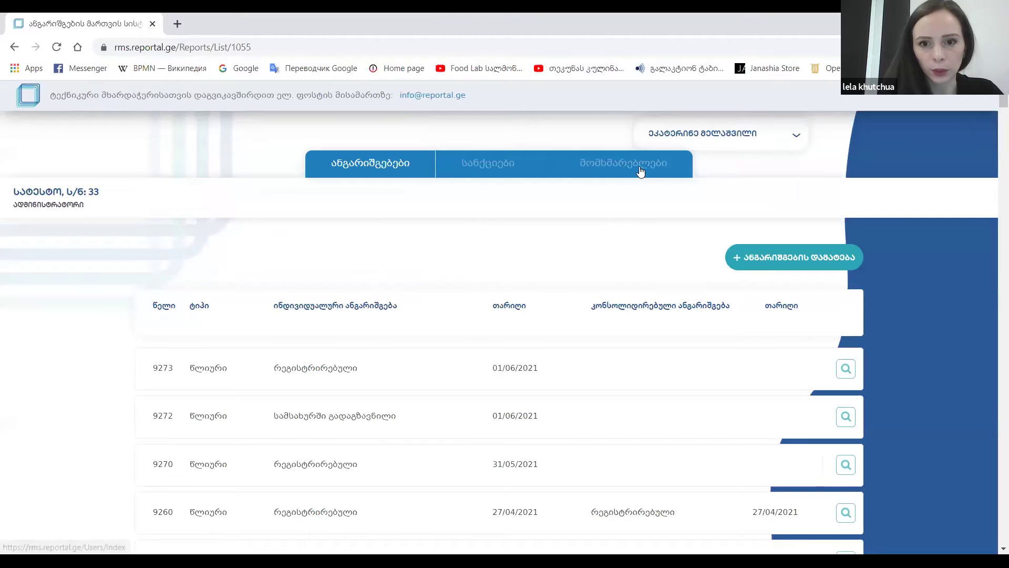
pyautogui.scroll(-3, 649, 262)
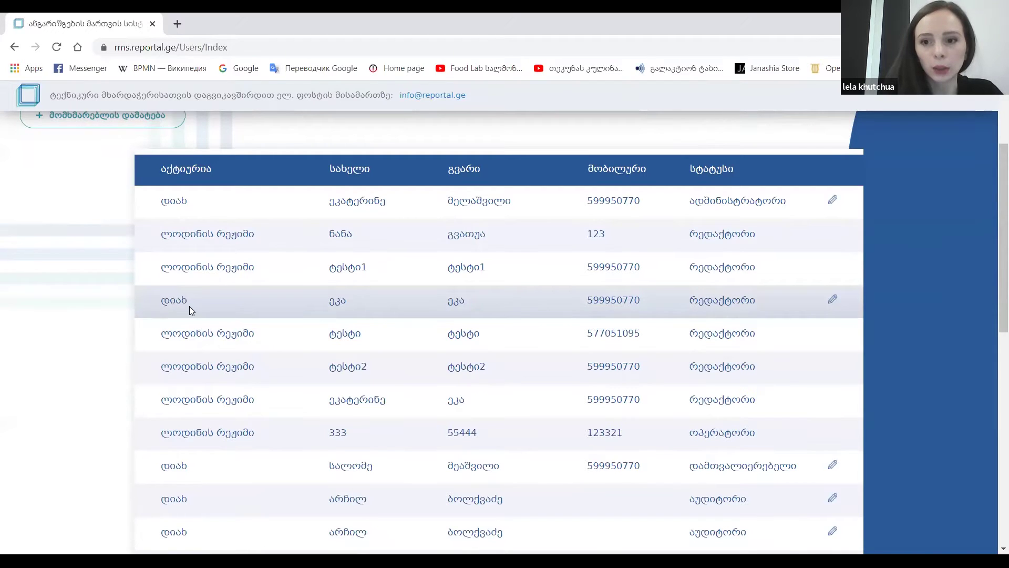
pyautogui.click(834, 304)
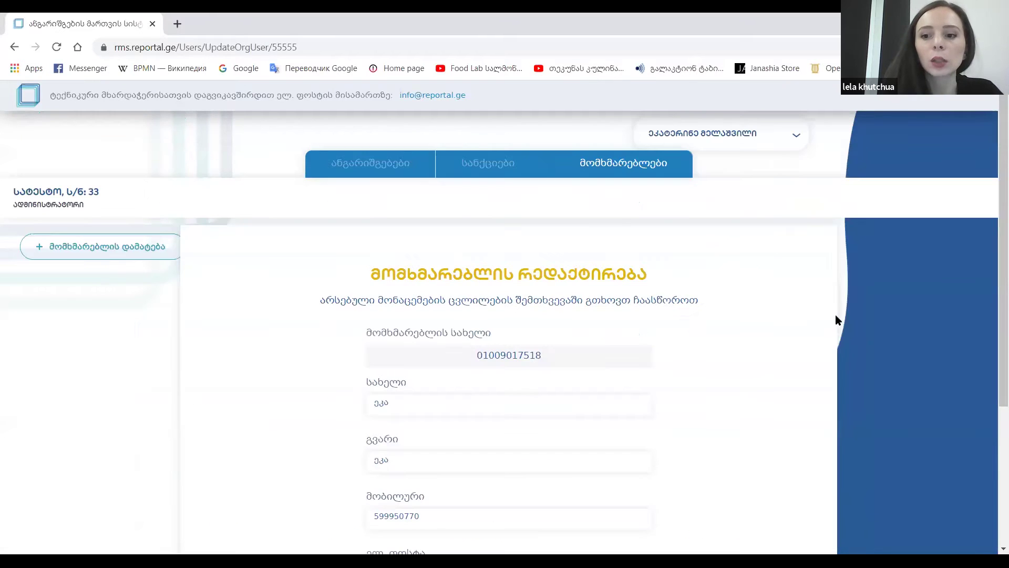
pyautogui.scroll(-3, 783, 342)
pyautogui.scroll(1, 783, 342)
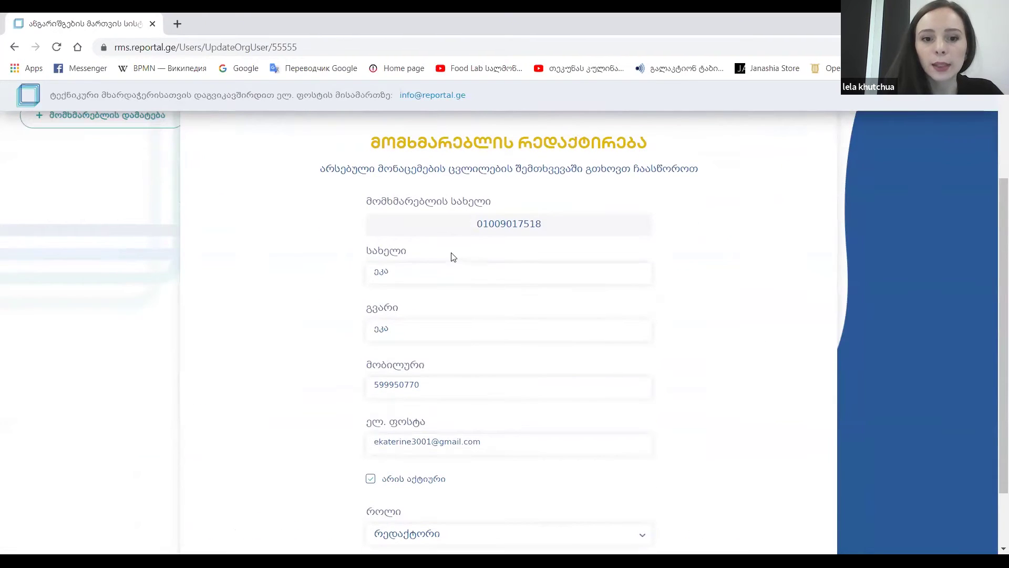
# - Replace the user's first name, set the role to ოპერატორი and save the record
pyautogui.click(432, 276)
pyautogui.write('სალომეთი')
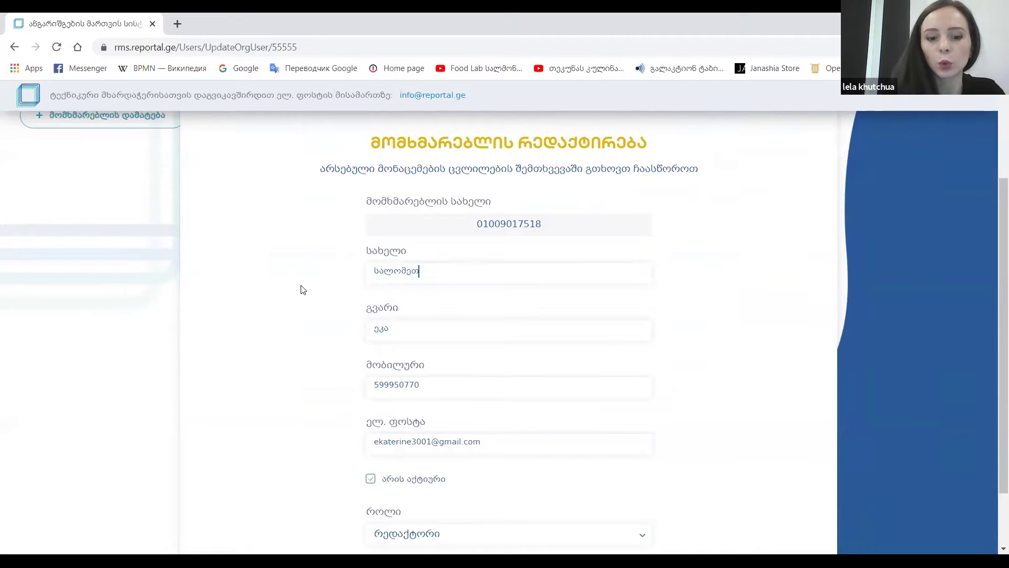
pyautogui.scroll(-2, 455, 326)
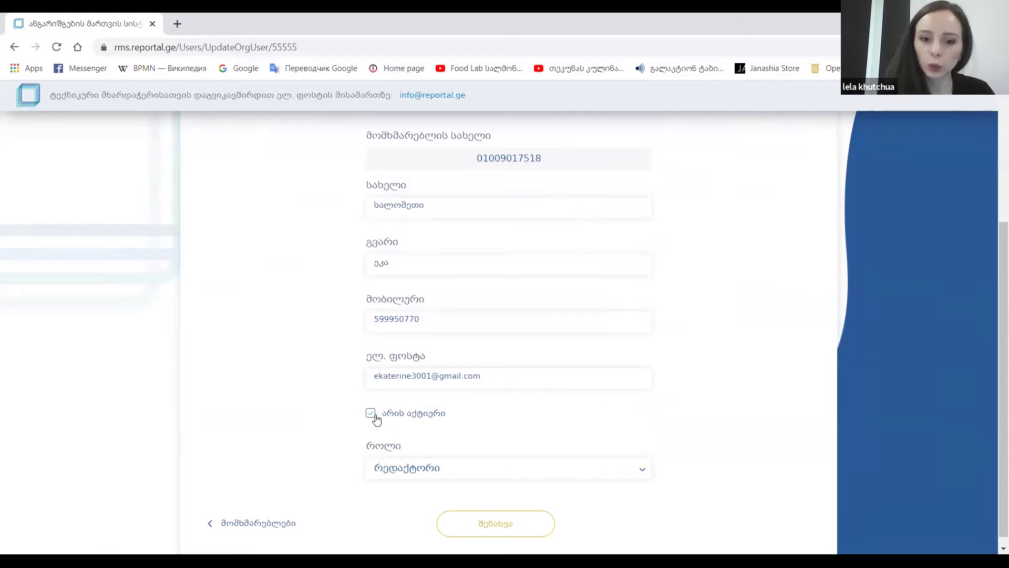
pyautogui.click(452, 475)
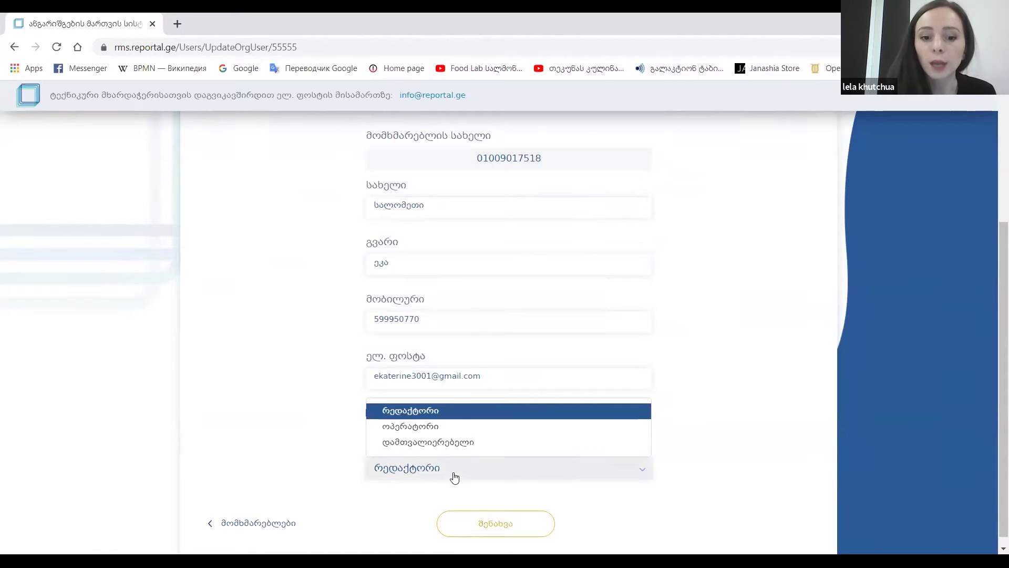
pyautogui.click(447, 425)
pyautogui.click(494, 524)
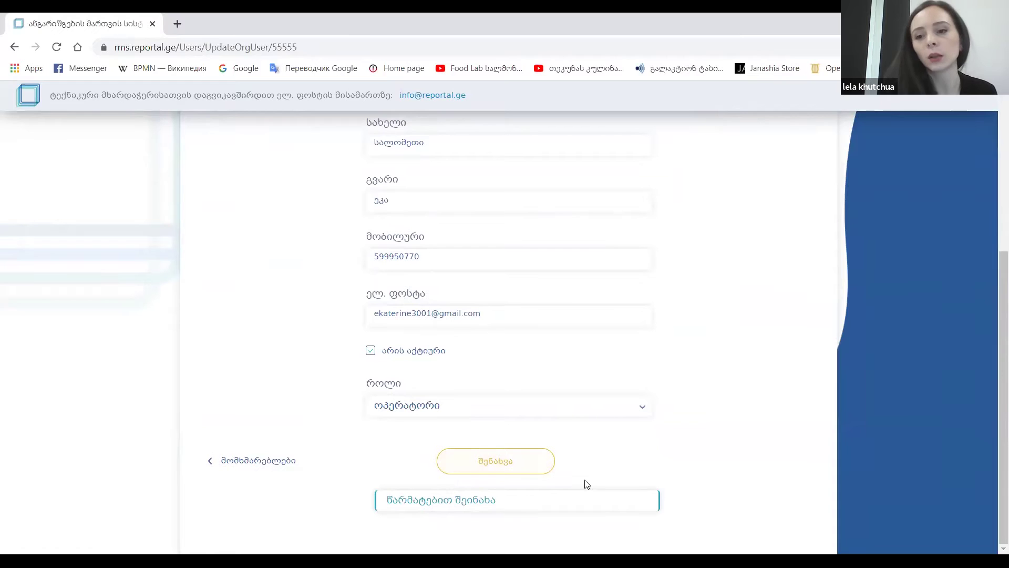
# - Return to the user list and reopen the record of the active ოპერატორი user
pyautogui.click(288, 466)
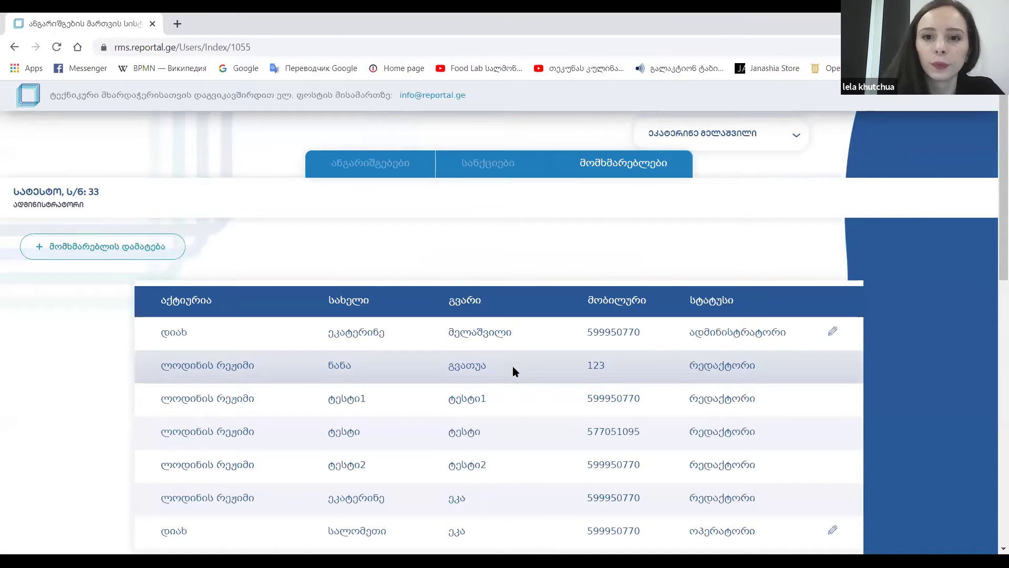
pyautogui.scroll(-3, 558, 362)
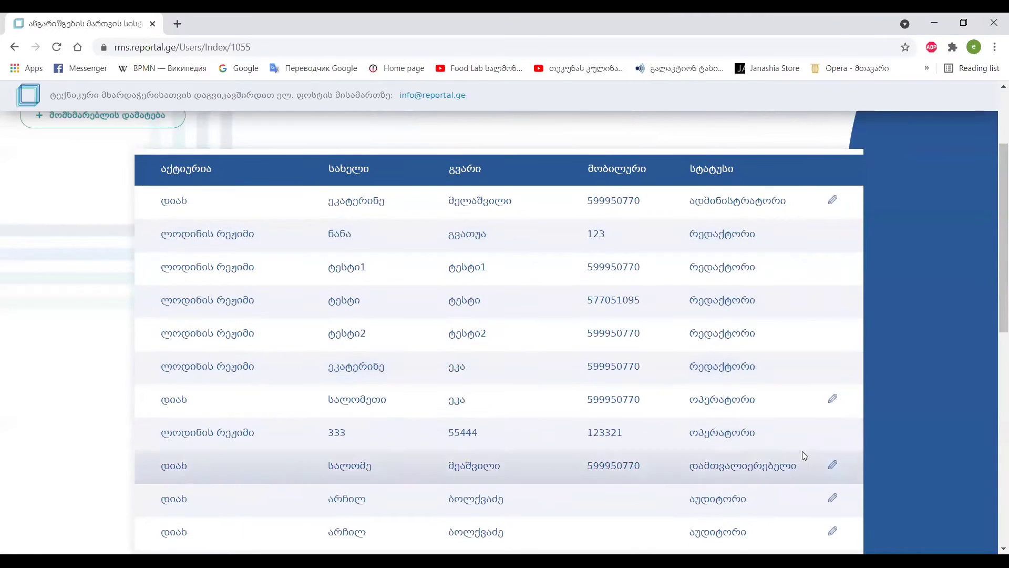
pyautogui.click(832, 399)
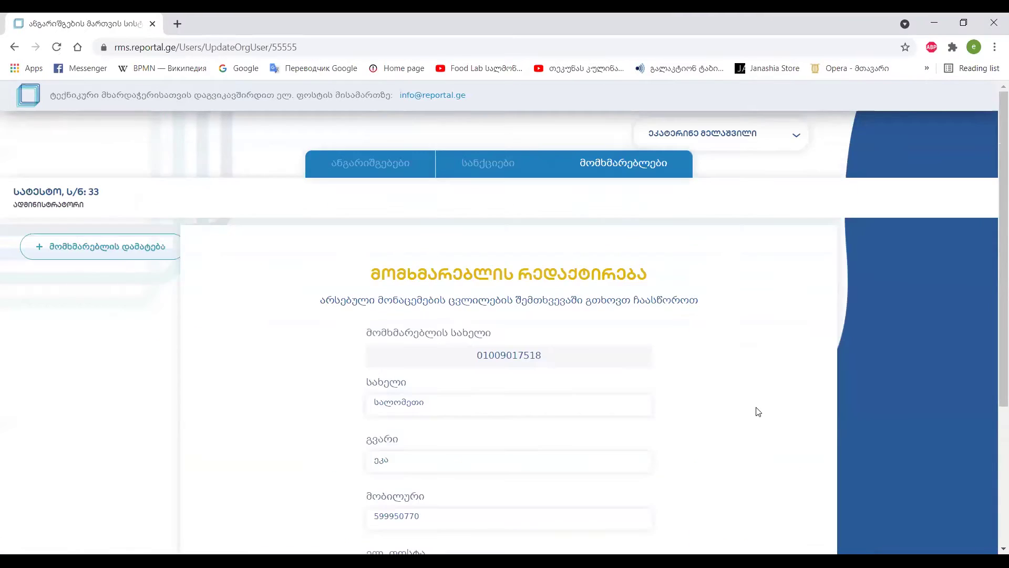
# - Examine the record's fixed user name, editable personal and contact fields, and the available role options
pyautogui.scroll(-4, 571, 358)
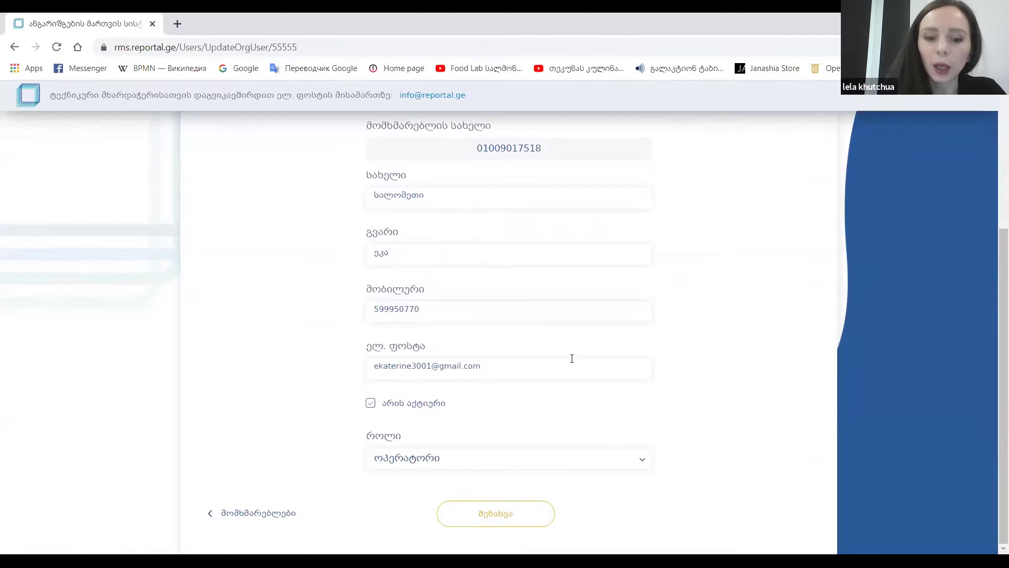
pyautogui.scroll(3, 574, 366)
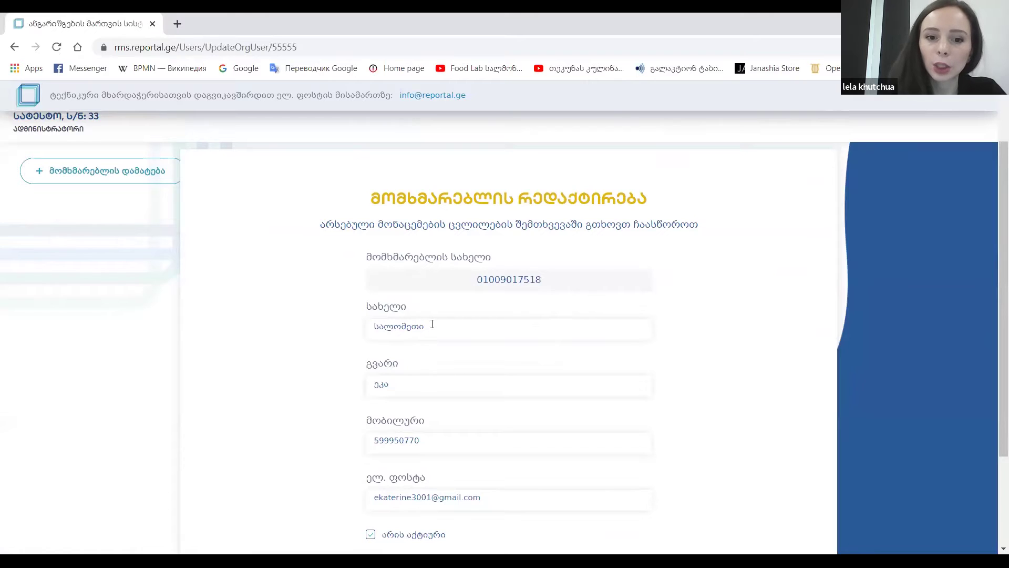
pyautogui.scroll(-1, 462, 400)
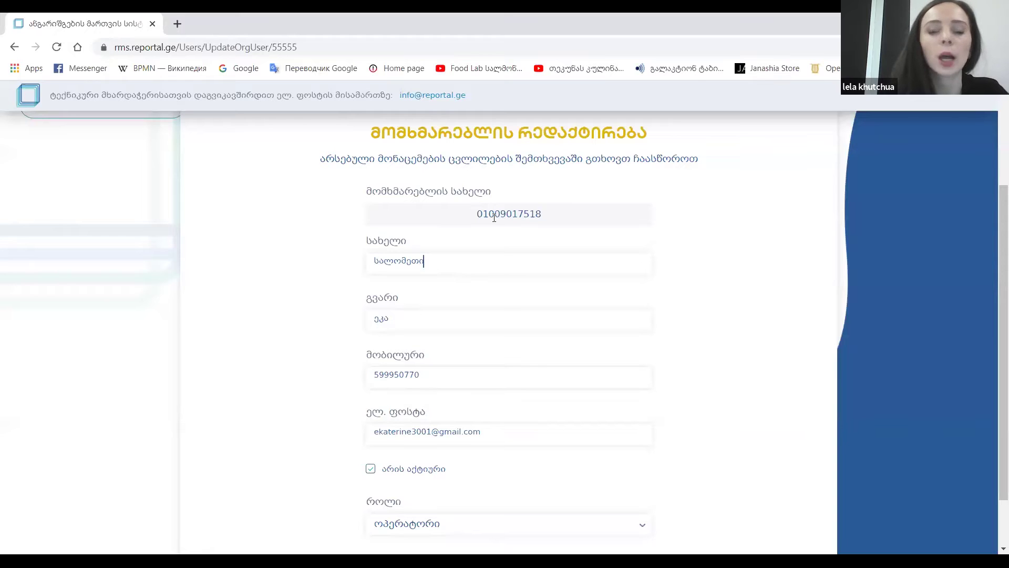
pyautogui.moveTo(554, 216); pyautogui.dragTo(475, 217)
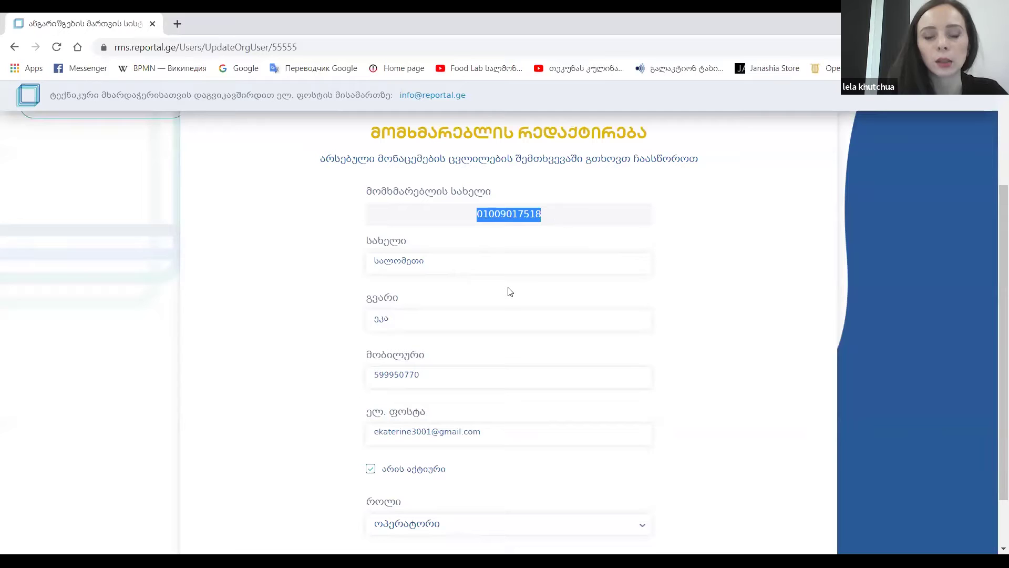
pyautogui.scroll(-1, 444, 292)
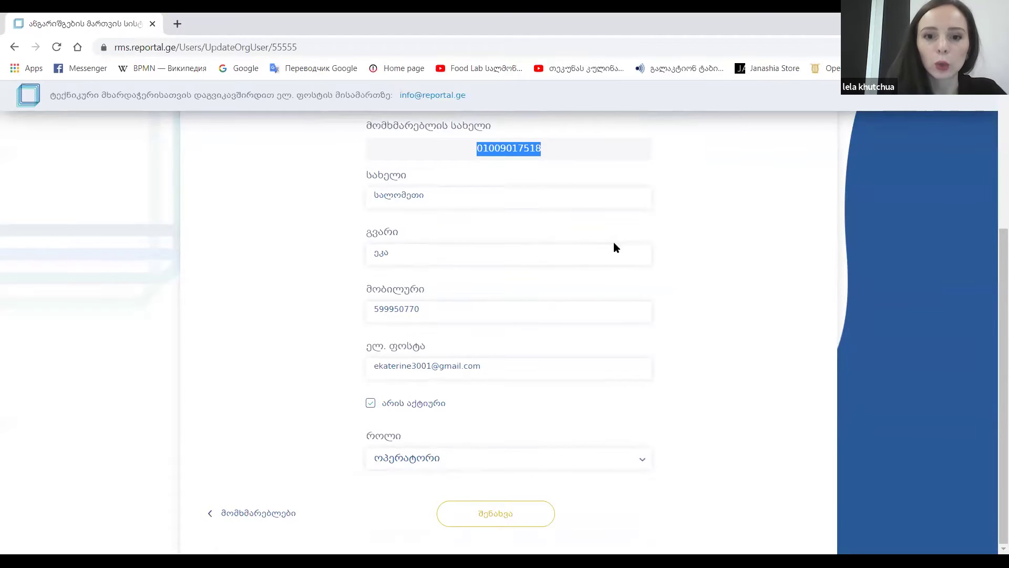
pyautogui.scroll(1, 613, 242)
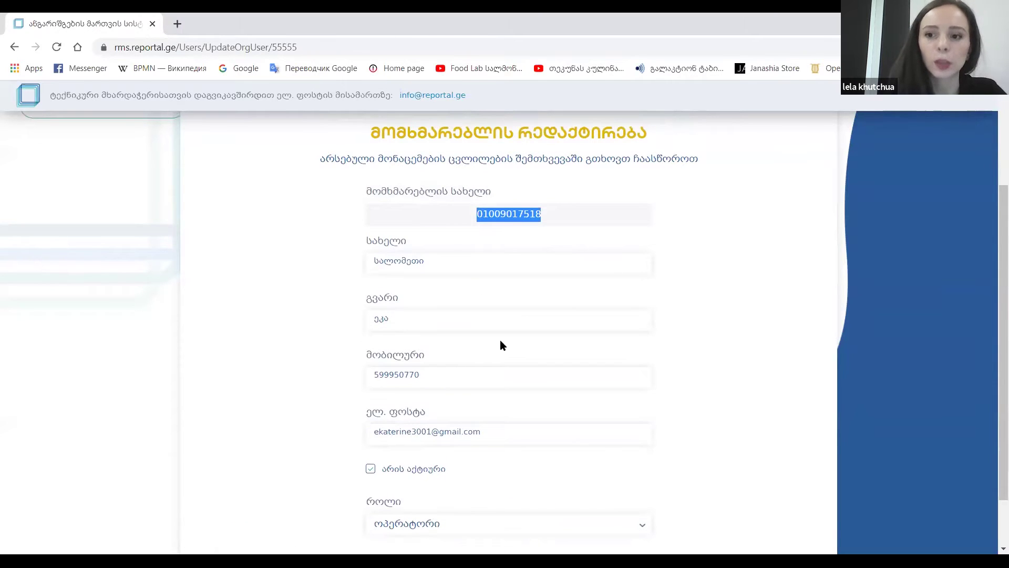
pyautogui.scroll(-1, 515, 302)
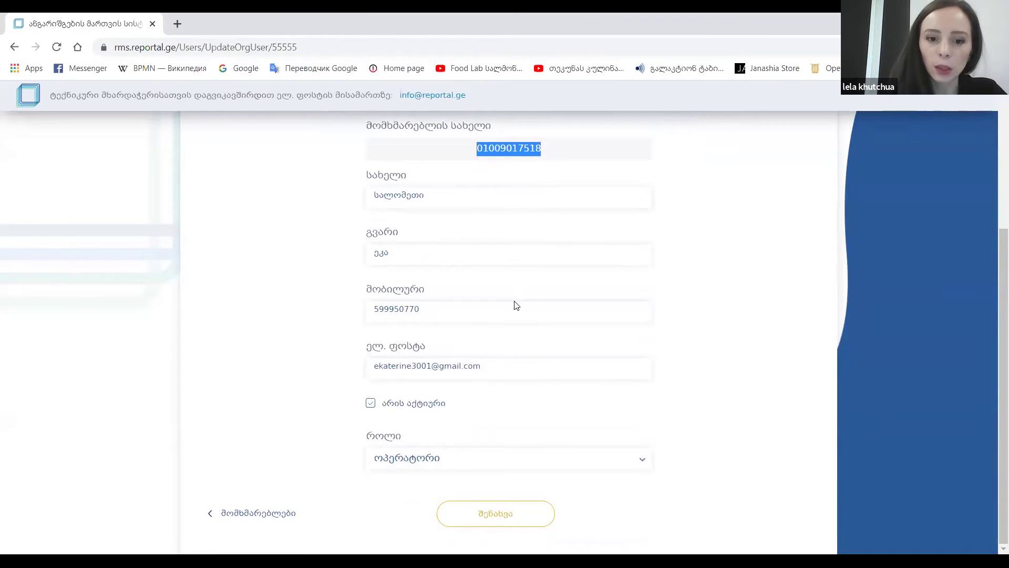
pyautogui.click(528, 466)
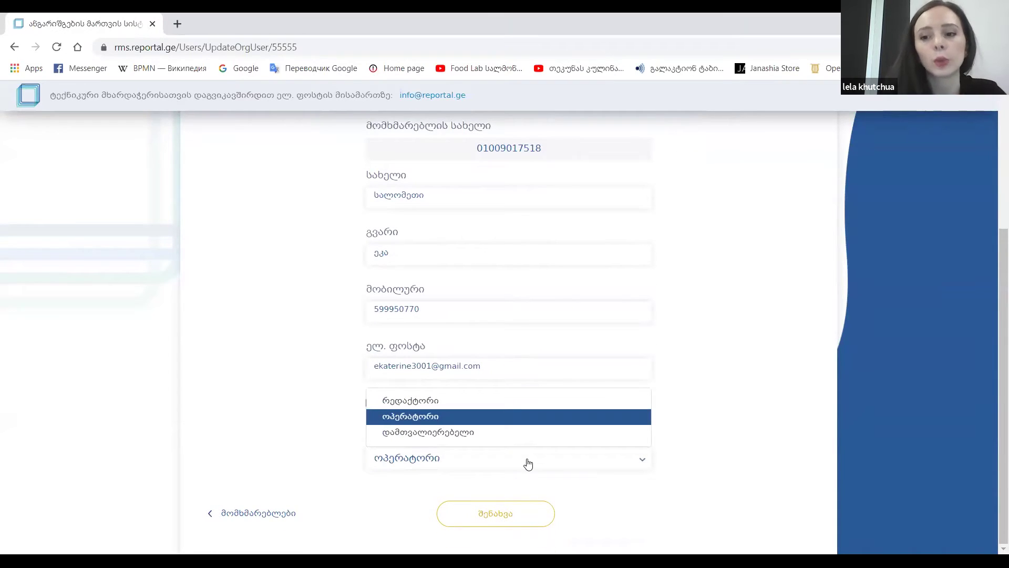
# - Switch to the presentation slide listing system-related questions
pyautogui.hotkey('alt', 'Tab')
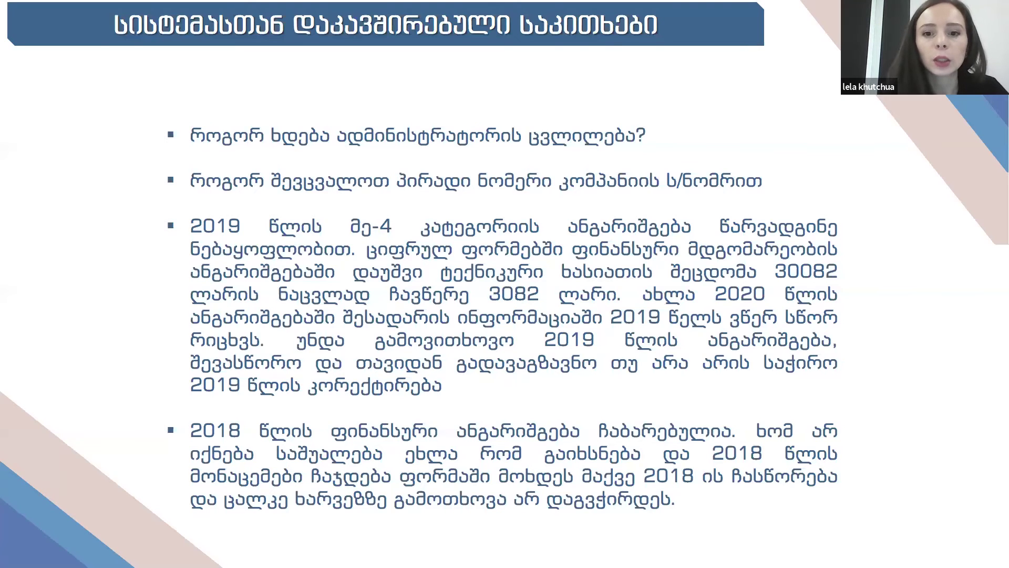
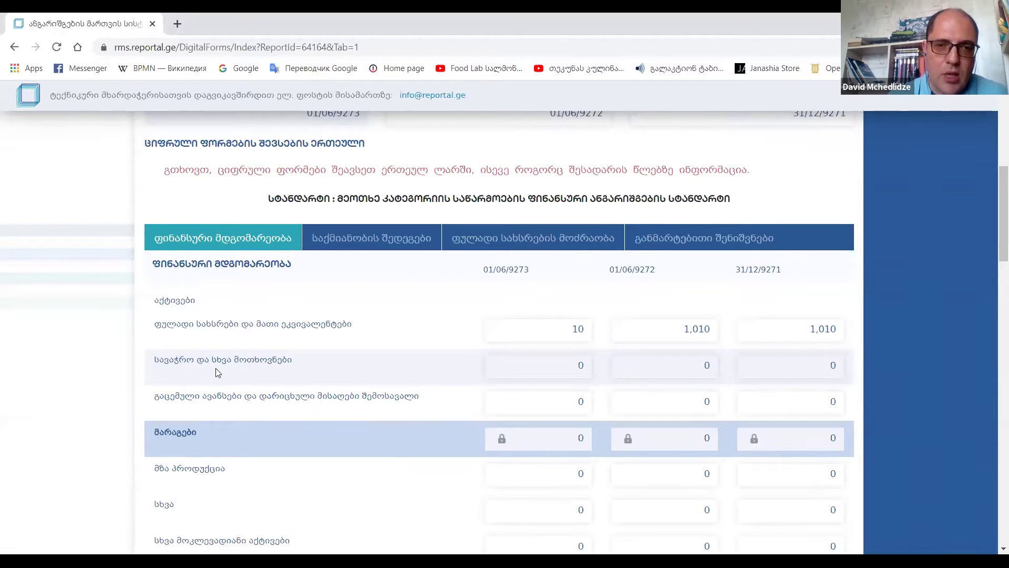
# - Examine the asset rows of the financial position form, from სავაჭრო და სხვა მოთხოვნები through სხვა under inventories to სულ აქტივები
pyautogui.moveTo(159, 362); pyautogui.dragTo(310, 363)
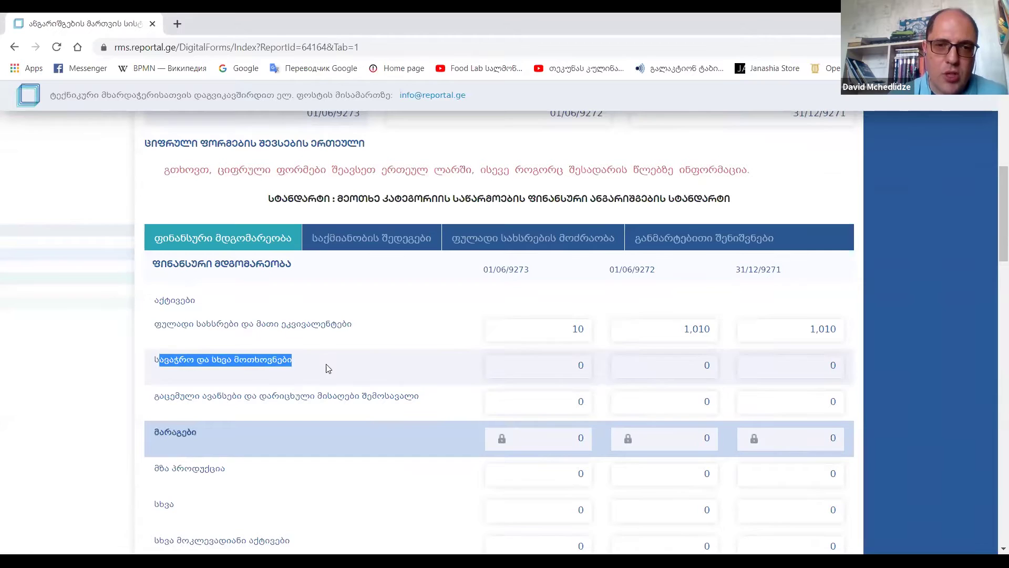
pyautogui.moveTo(153, 506); pyautogui.dragTo(267, 502)
pyautogui.scroll(-4, 269, 496)
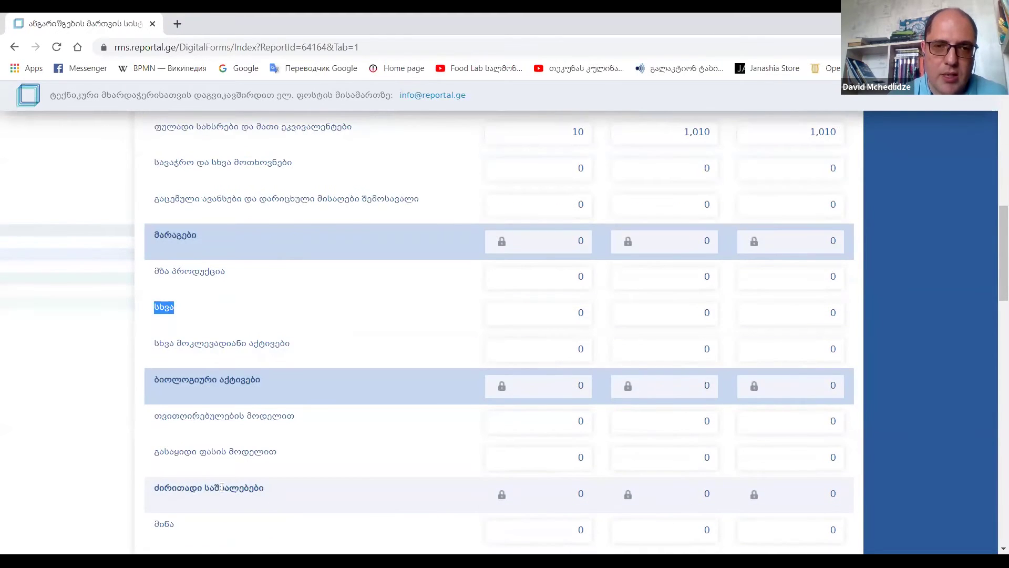
pyautogui.scroll(-6, 221, 495)
pyautogui.scroll(-1, 222, 496)
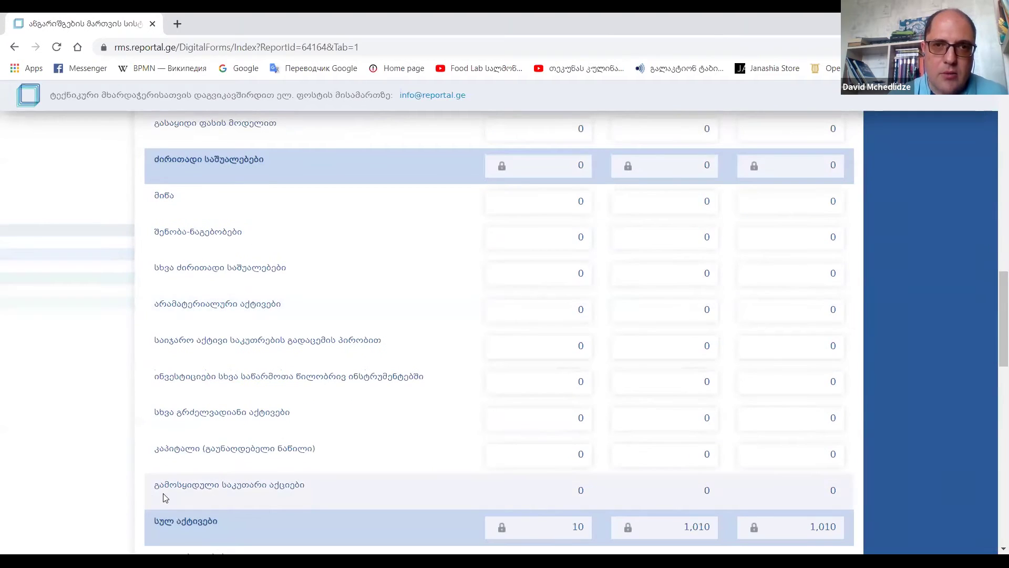
pyautogui.scroll(1, 276, 444)
pyautogui.scroll(-1, 185, 430)
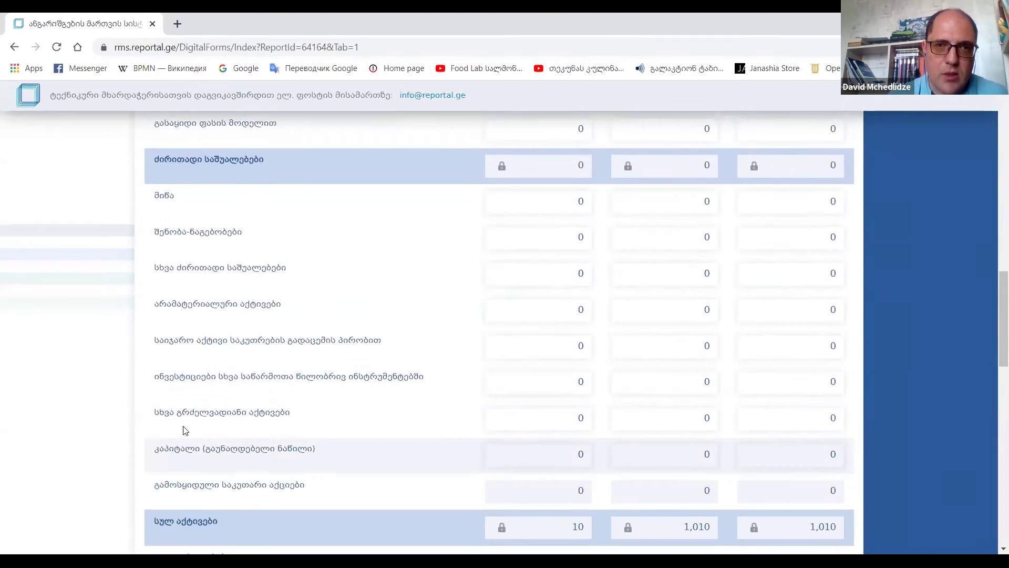
# - Highlight the სხვა გრძელვადიანი აქტივები row label and the სხვა მოკლევადიანი აქტივები row label in the financial position form
pyautogui.moveTo(154, 412); pyautogui.dragTo(301, 415)
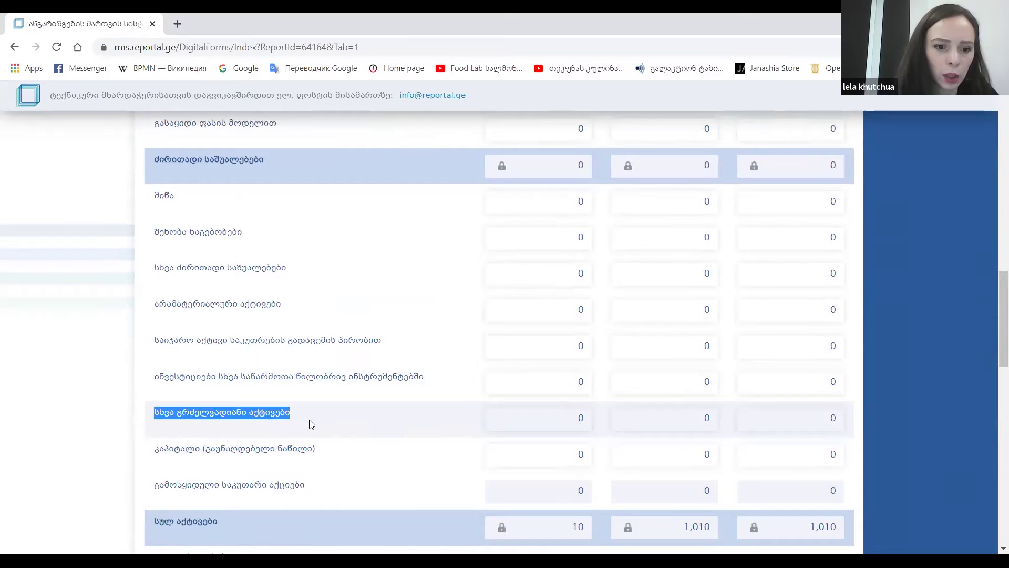
pyautogui.scroll(3, 310, 423)
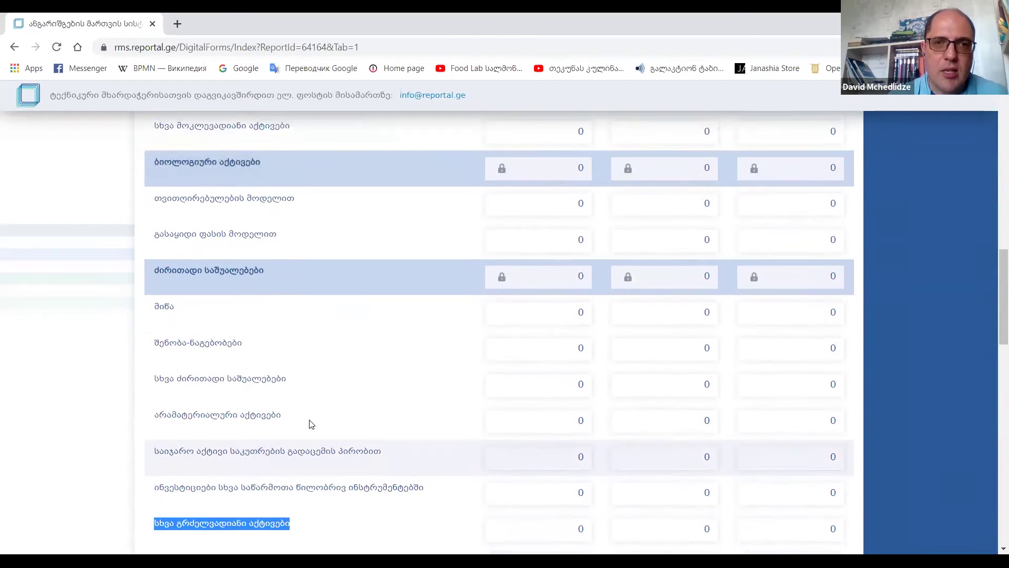
pyautogui.scroll(-1, 310, 424)
pyautogui.scroll(1, 311, 422)
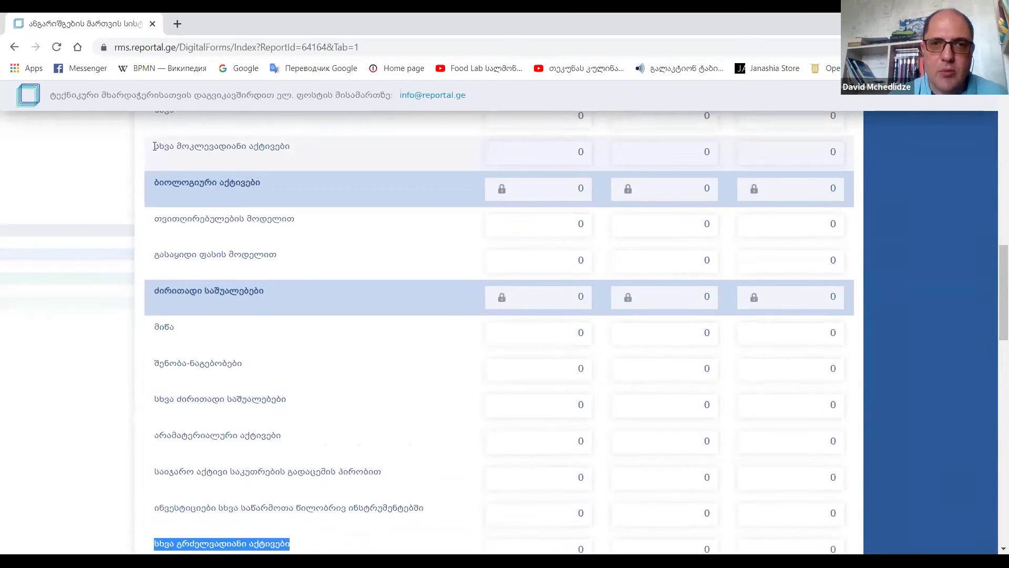
pyautogui.moveTo(154, 146); pyautogui.dragTo(316, 140)
pyautogui.scroll(3, 421, 274)
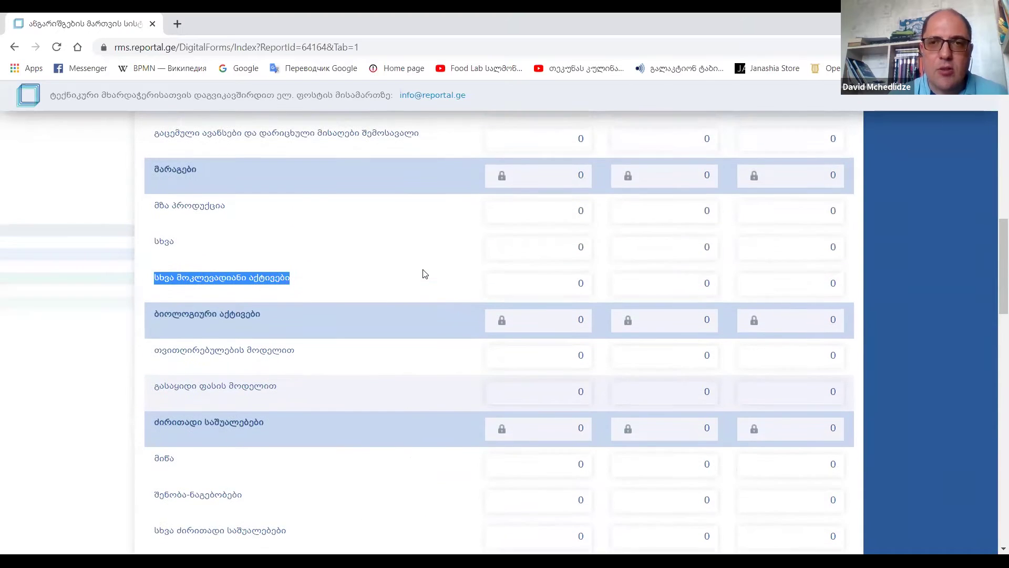
pyautogui.scroll(3, 424, 274)
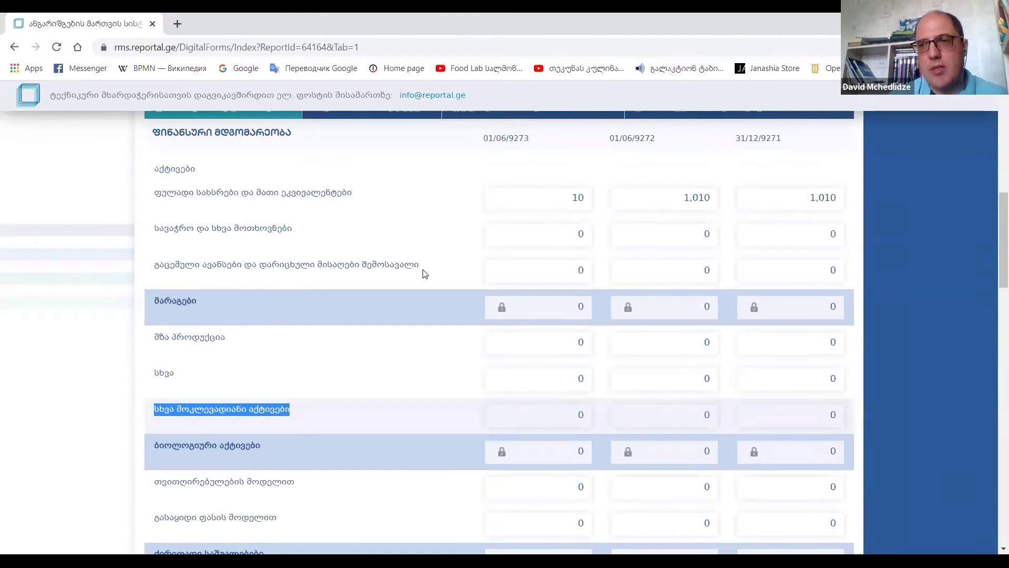
pyautogui.scroll(2, 425, 274)
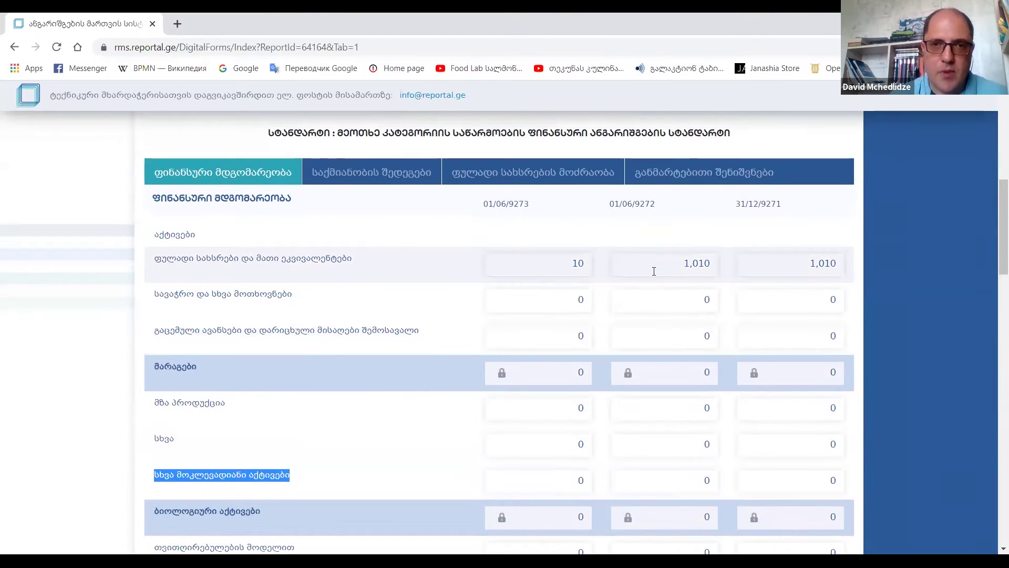
# - Open the განმარტებითი შენიშვნები form and point out the total liability, guarantee or contingency amount fields for 9273 and 9272
pyautogui.click(734, 180)
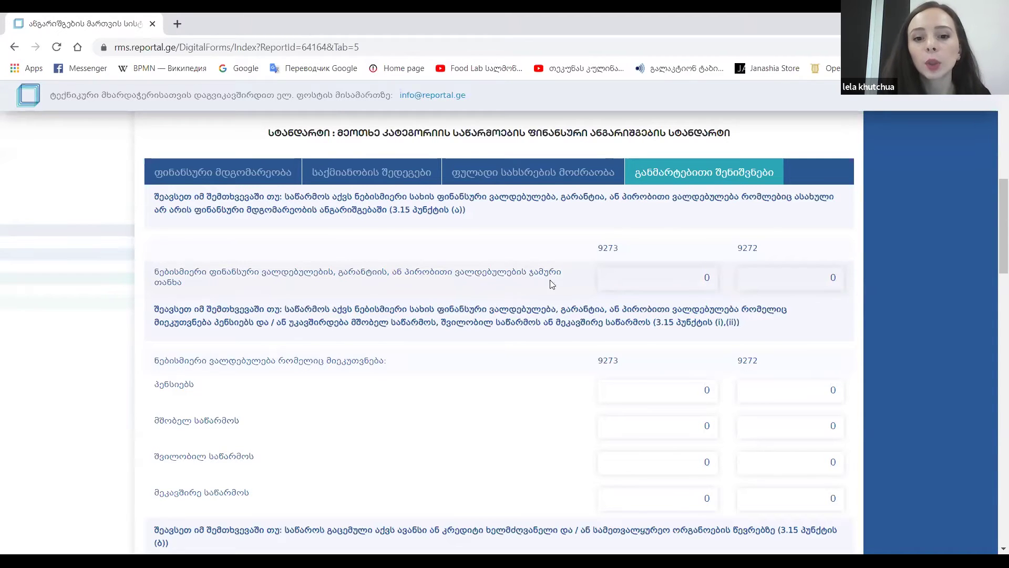
pyautogui.click(628, 273)
pyautogui.click(816, 278)
# - Examine the notes on liabilities for pensions and related companies, and on advances or credits given to managers and supervisory board members
pyautogui.scroll(-1, 815, 278)
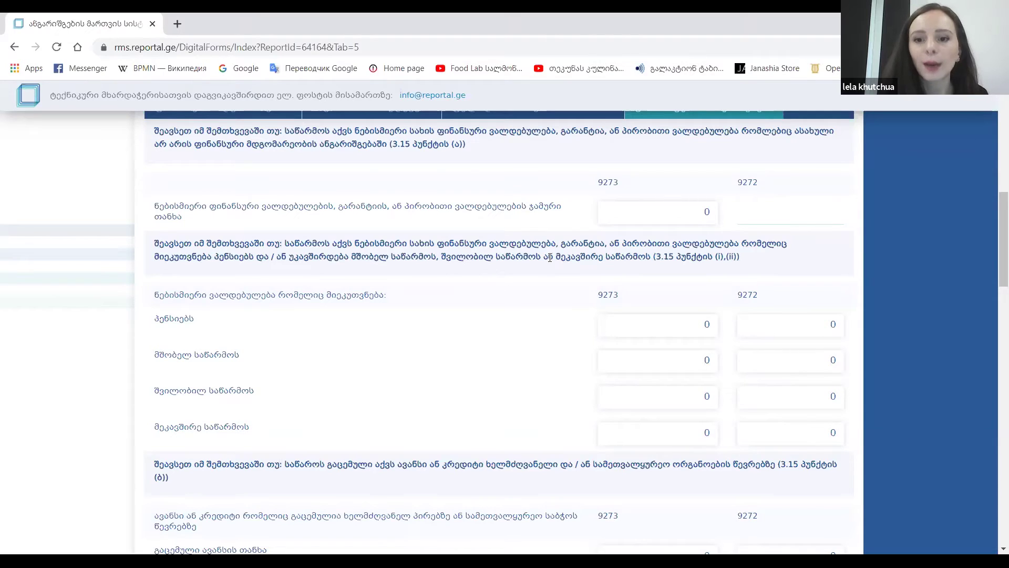
pyautogui.scroll(-1, 555, 288)
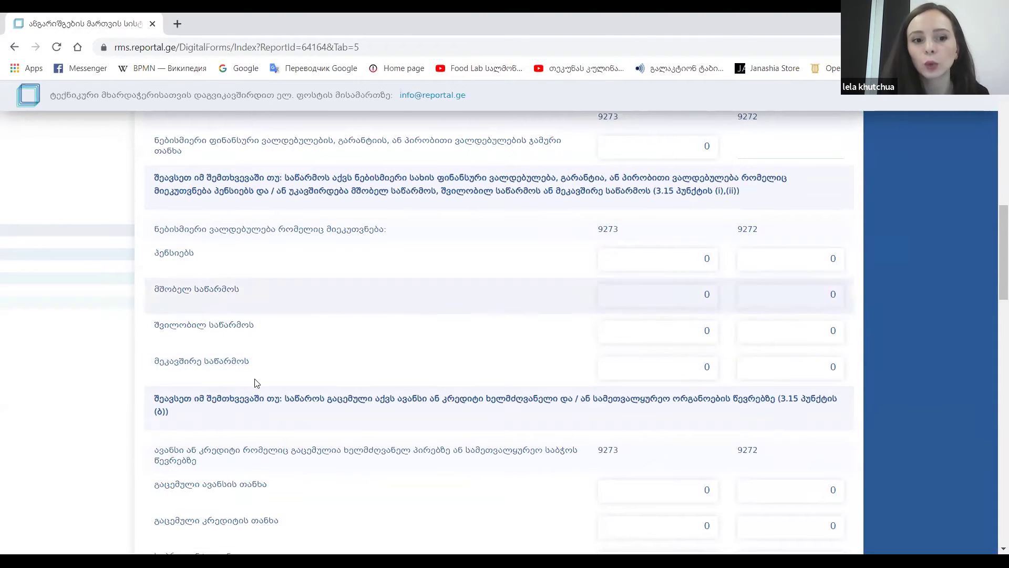
pyautogui.scroll(-1, 451, 380)
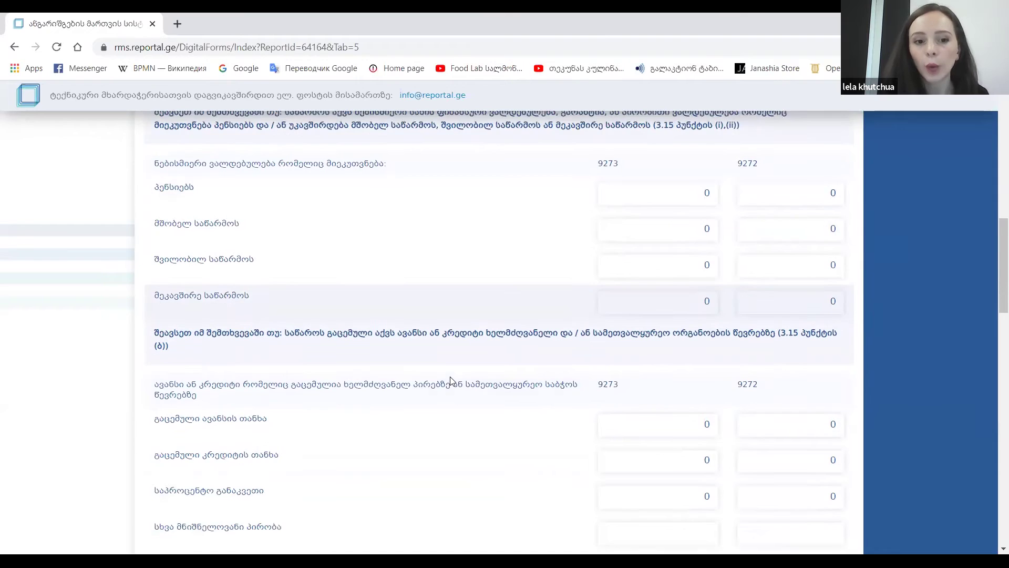
pyautogui.scroll(-2, 450, 380)
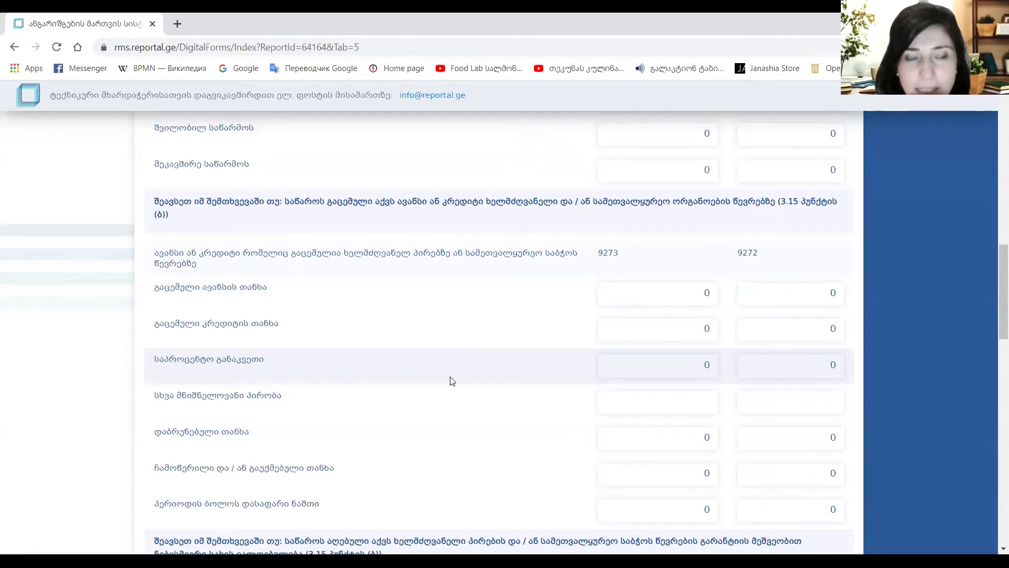
pyautogui.scroll(3, 452, 381)
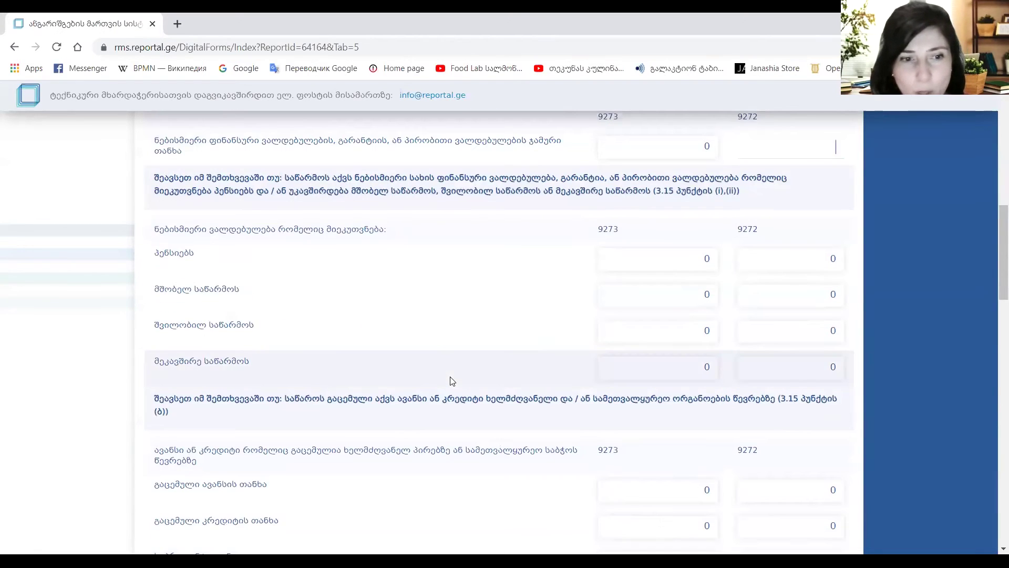
pyautogui.scroll(-3, 452, 380)
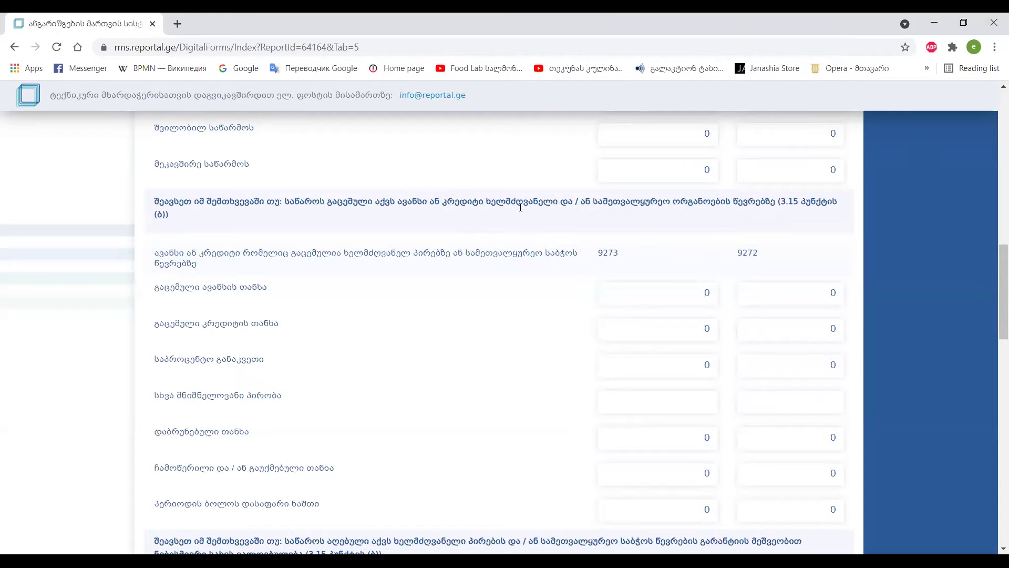
pyautogui.scroll(-1, 520, 207)
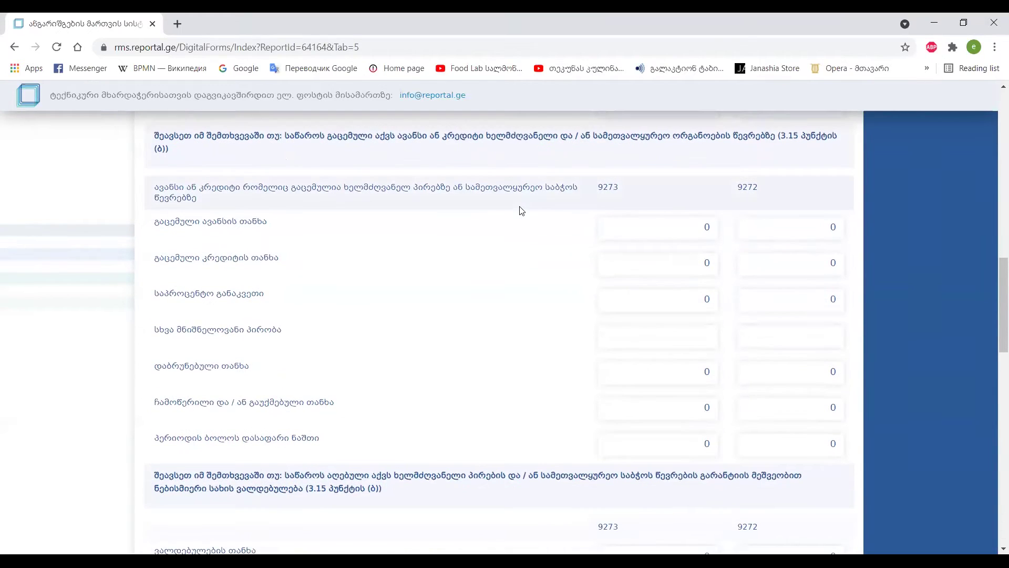
pyautogui.scroll(-1, 520, 211)
pyautogui.scroll(3, 520, 211)
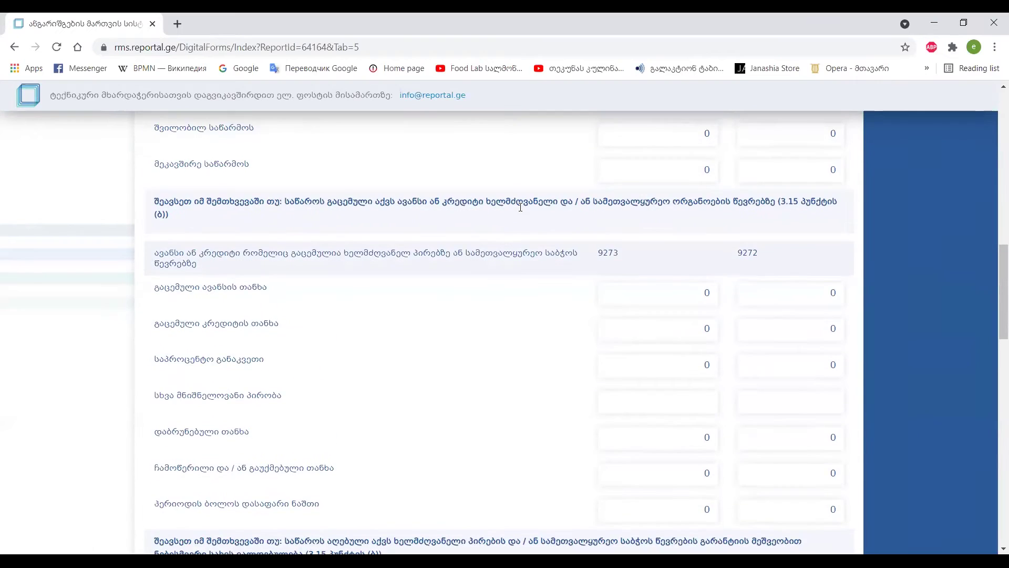
pyautogui.scroll(1, 521, 210)
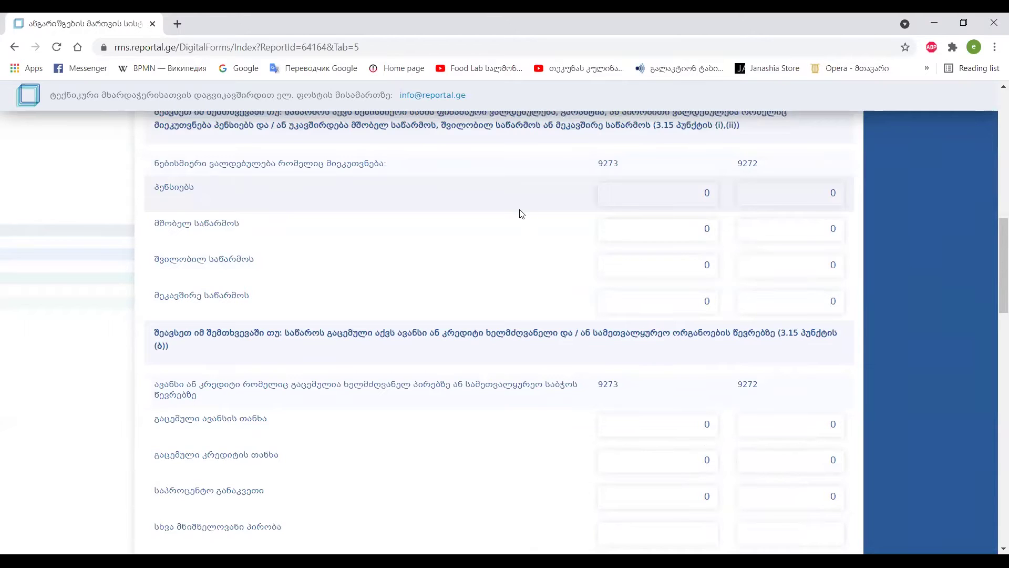
pyautogui.scroll(-2, 522, 210)
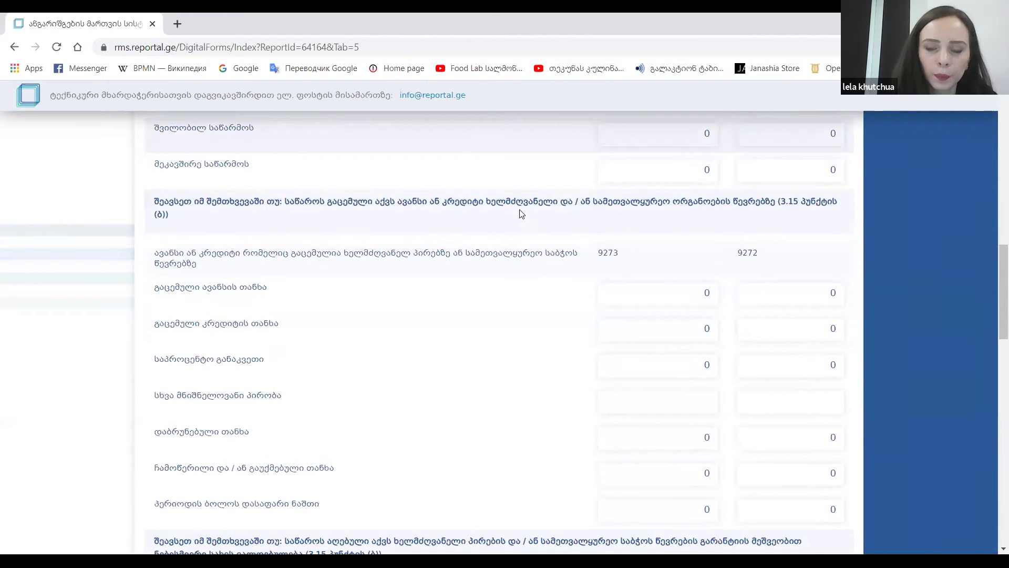
pyautogui.scroll(-2, 520, 213)
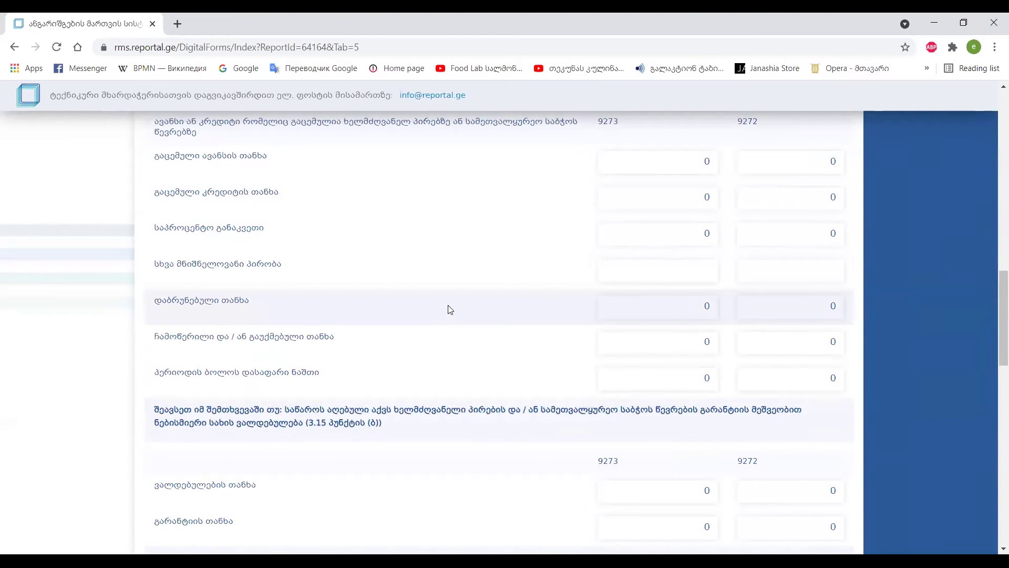
# - Review the explanatory notes again from the 3.15 (ა) liabilities section to the 3.15 (ბ) advances and credits section
pyautogui.scroll(10, 449, 309)
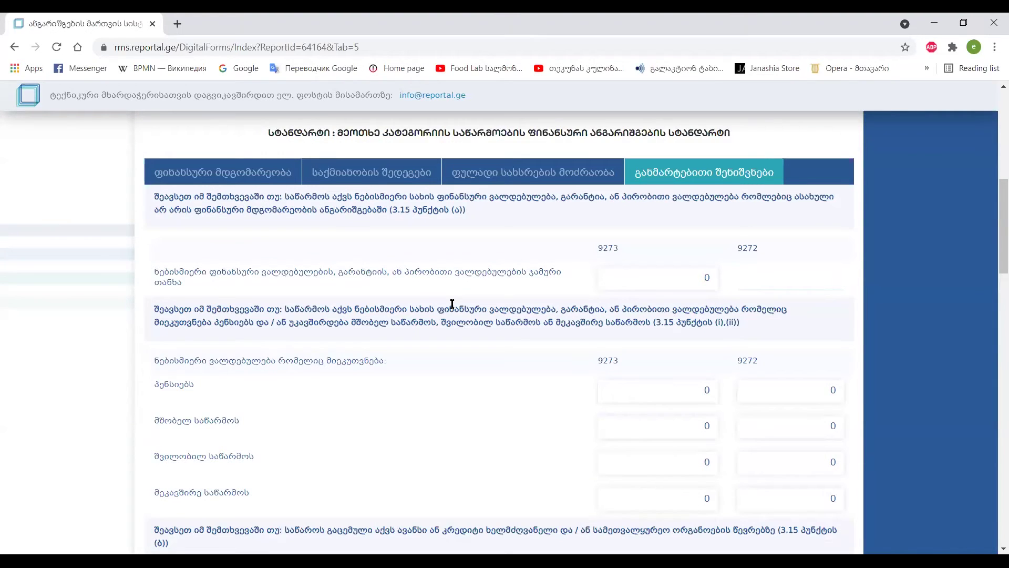
pyautogui.scroll(-7, 452, 303)
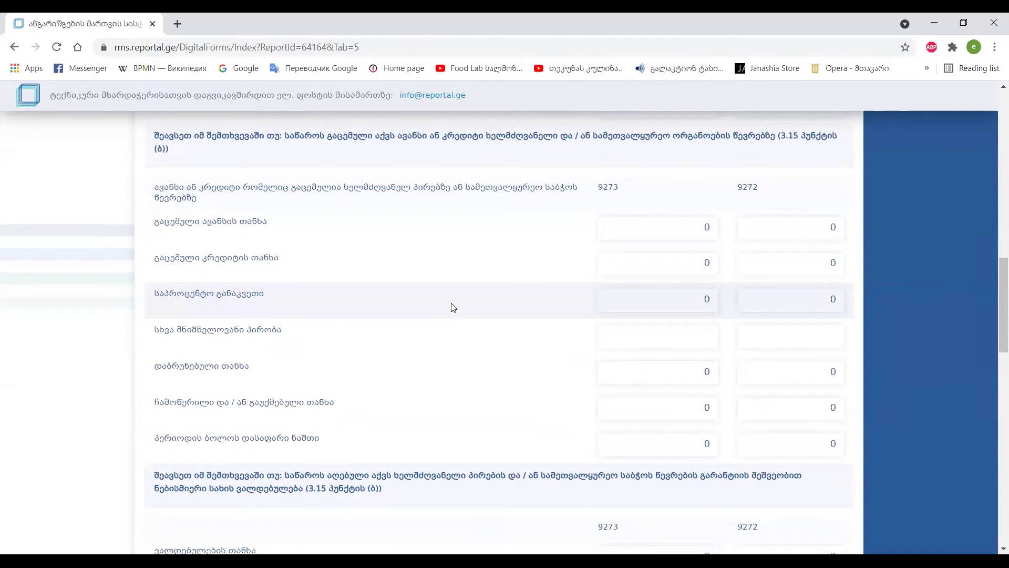
pyautogui.scroll(1, 453, 308)
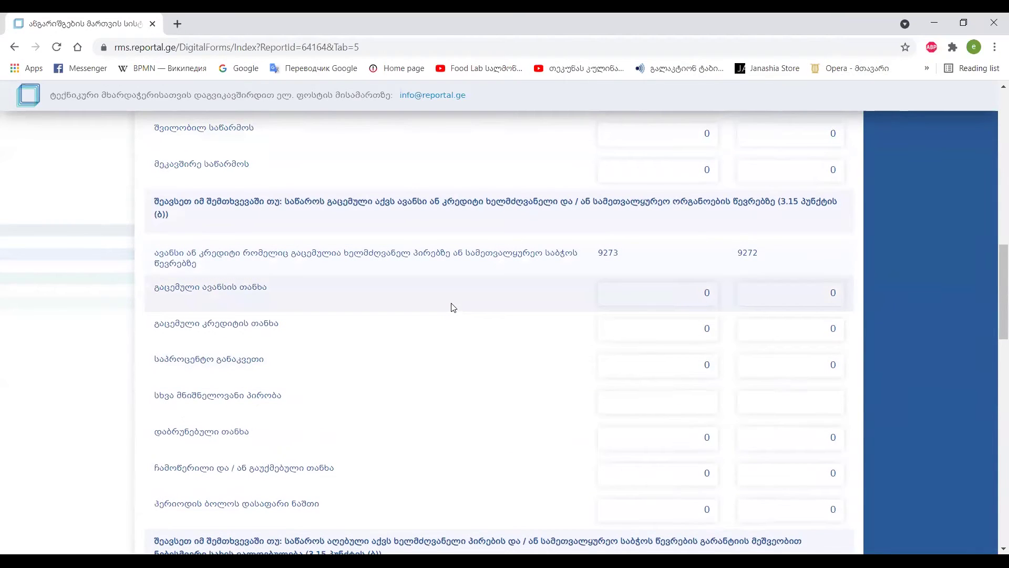
pyautogui.scroll(-1, 454, 307)
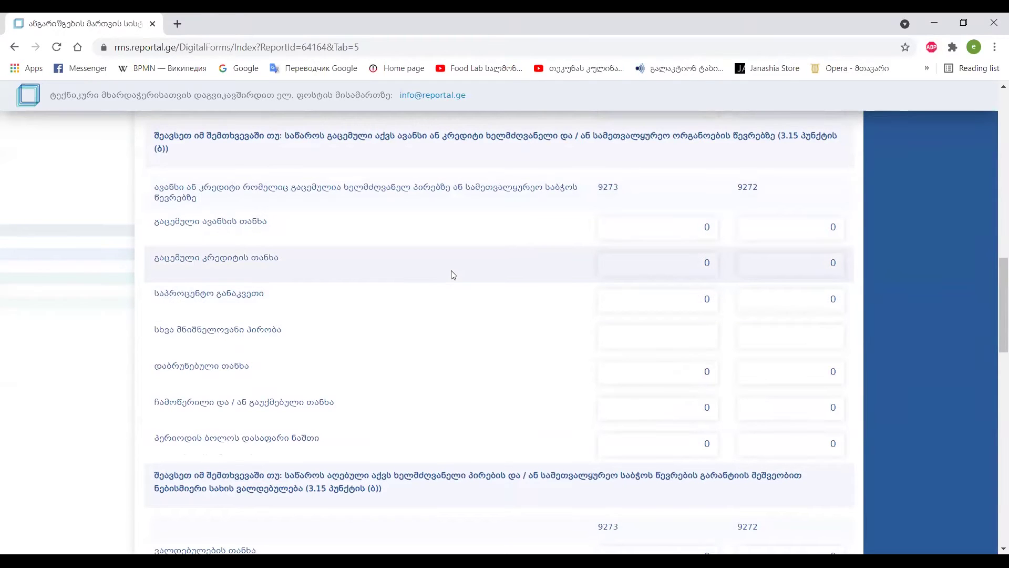
pyautogui.scroll(3, 420, 341)
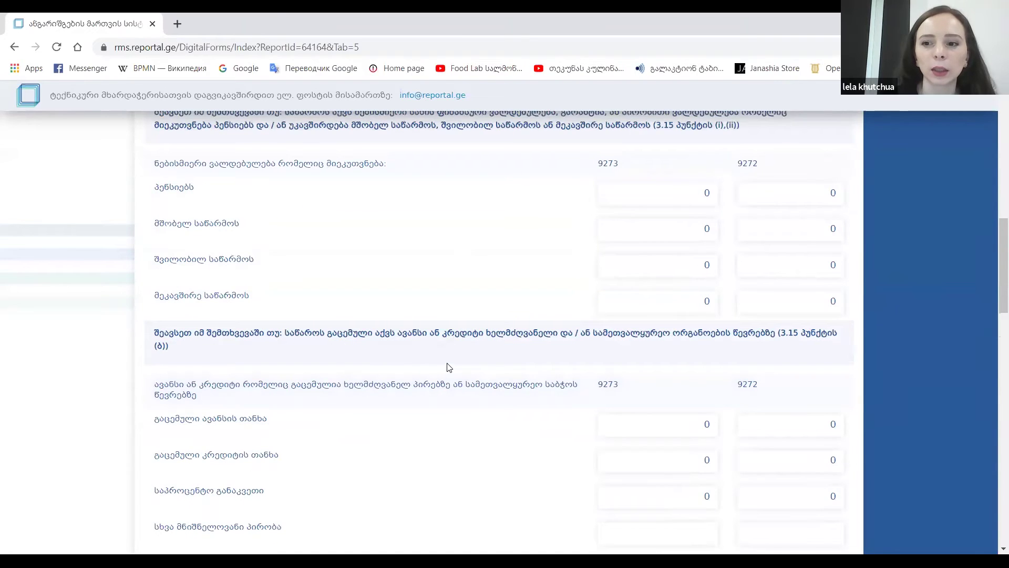
pyautogui.scroll(1, 447, 366)
pyautogui.scroll(1, 449, 364)
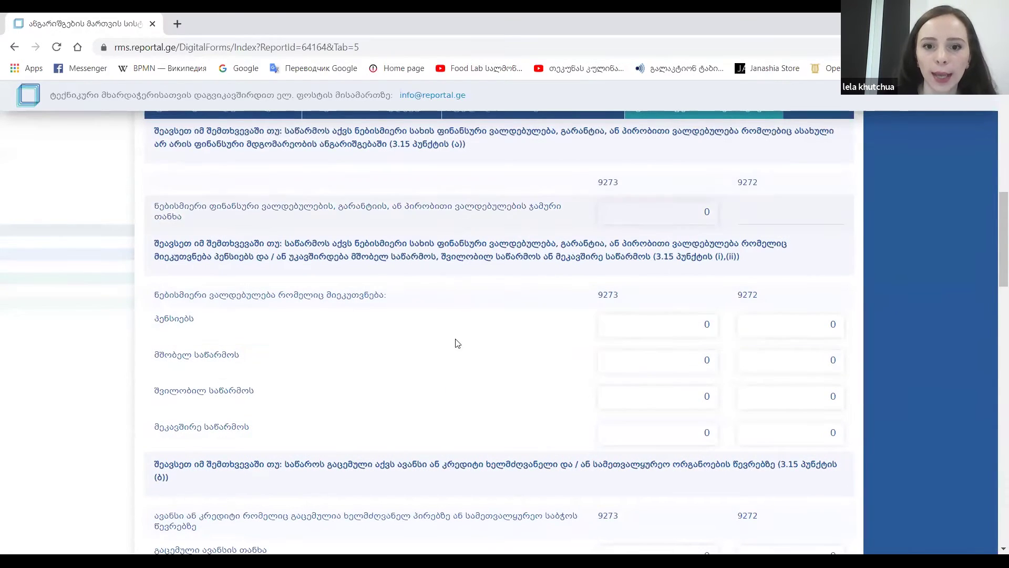
pyautogui.scroll(-4, 322, 349)
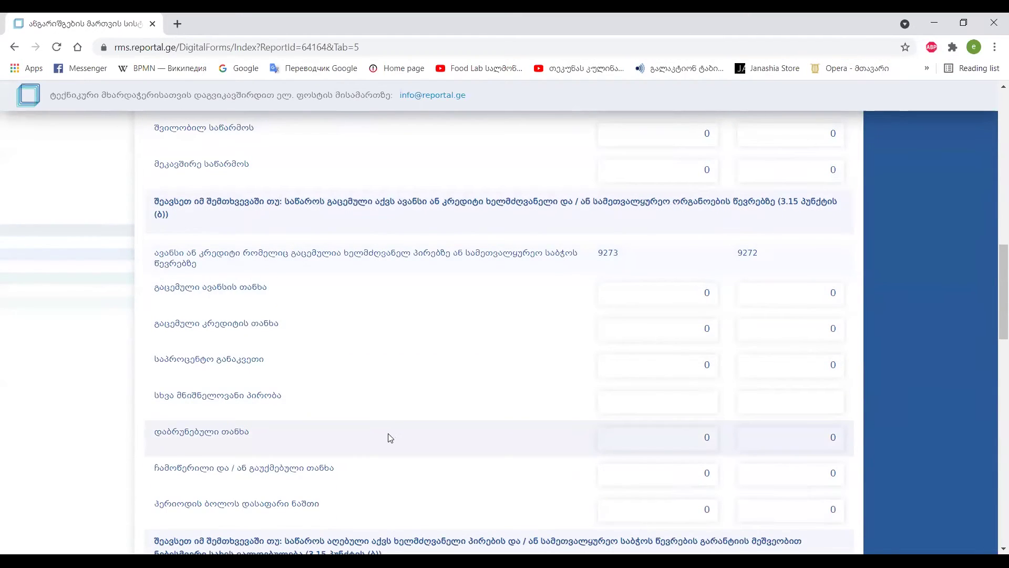
pyautogui.scroll(5, 448, 331)
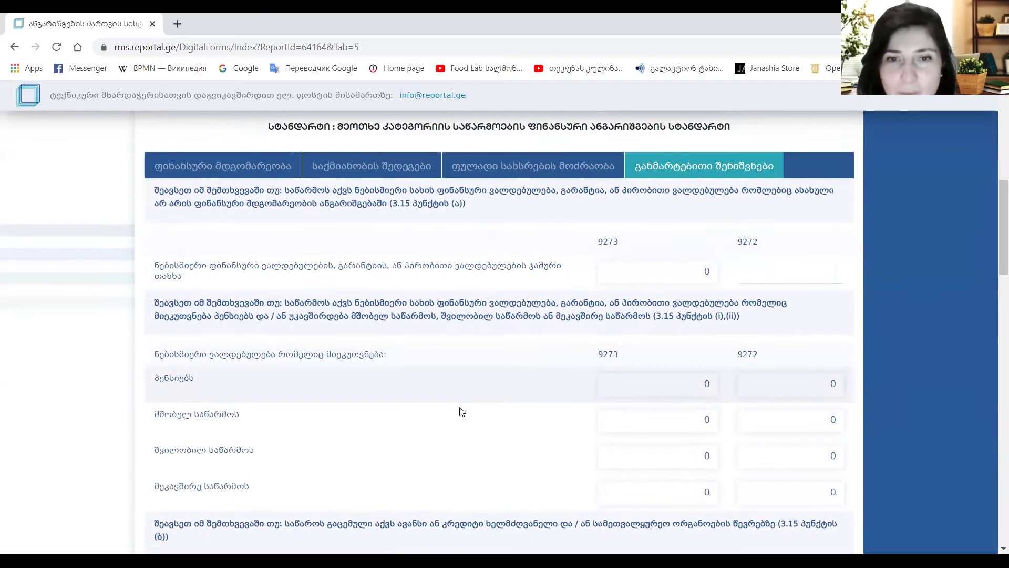
pyautogui.scroll(-6, 461, 411)
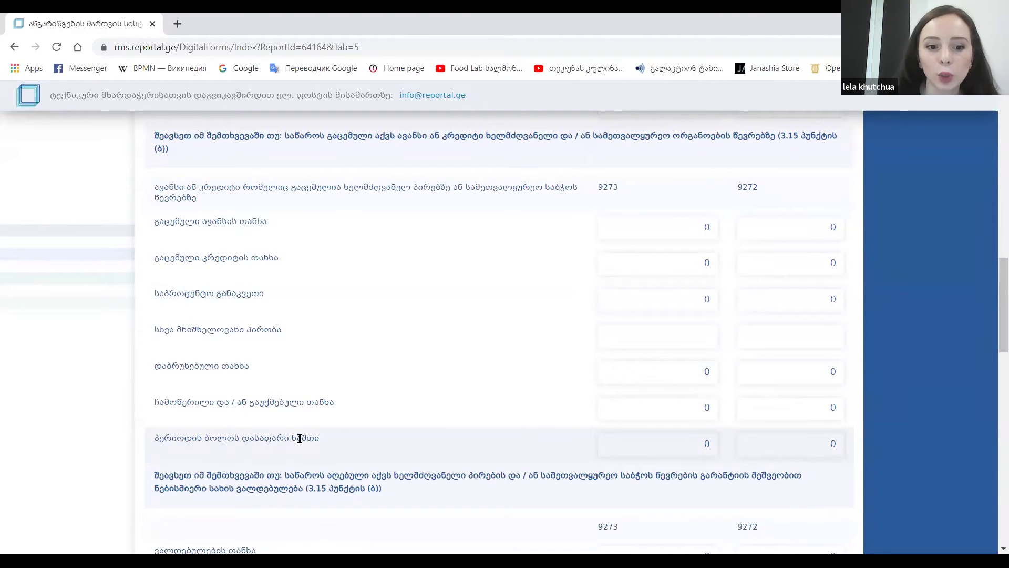
# - Highlight the პერიოდის ბოლოს დასაფარი ნაშთი row label and examine the surrounding advance, credit and guarantee rows
pyautogui.moveTo(326, 440); pyautogui.dragTo(159, 440)
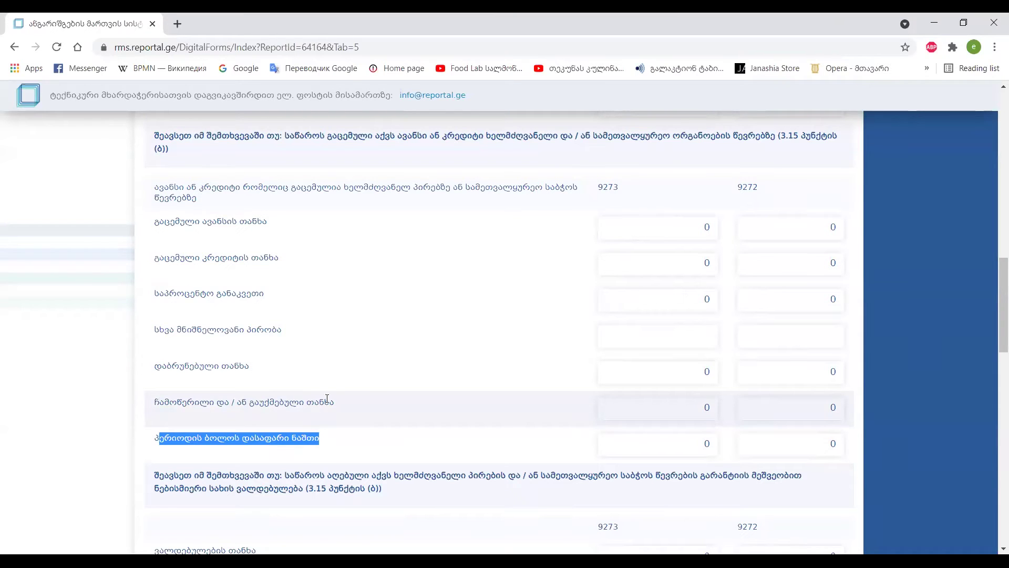
pyautogui.scroll(-1, 325, 362)
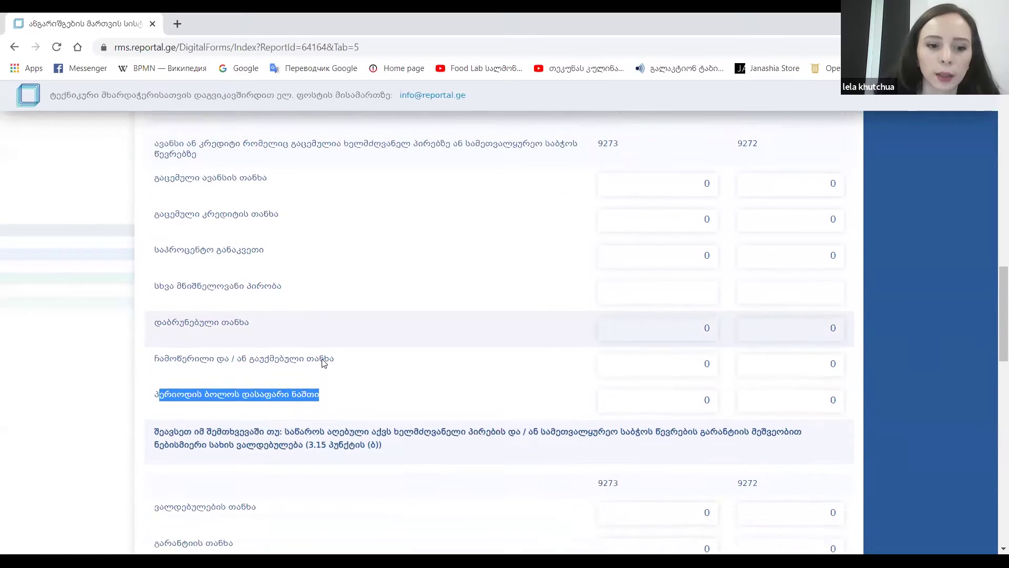
pyautogui.scroll(1, 336, 352)
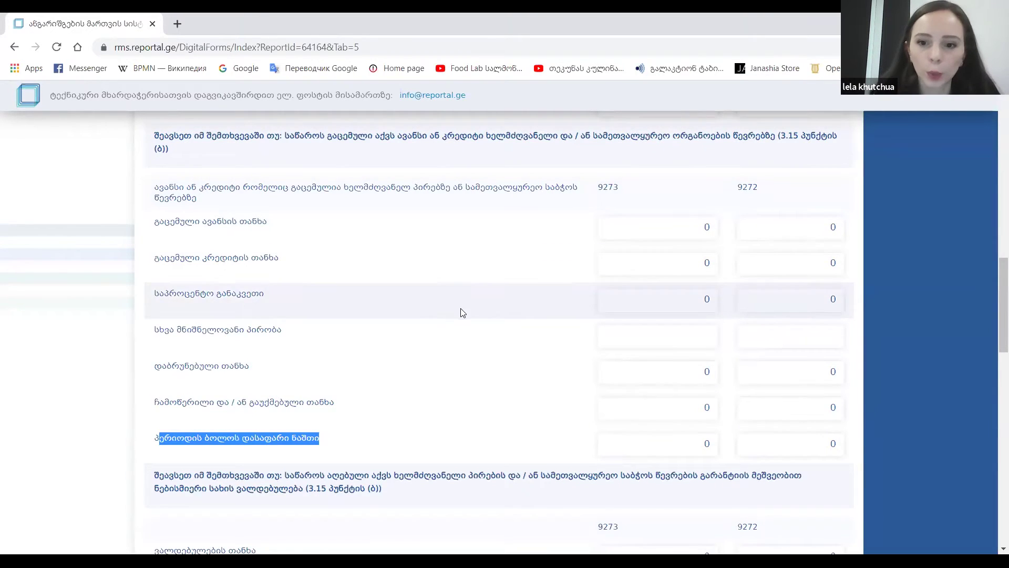
pyautogui.scroll(-2, 463, 309)
pyautogui.scroll(2, 488, 300)
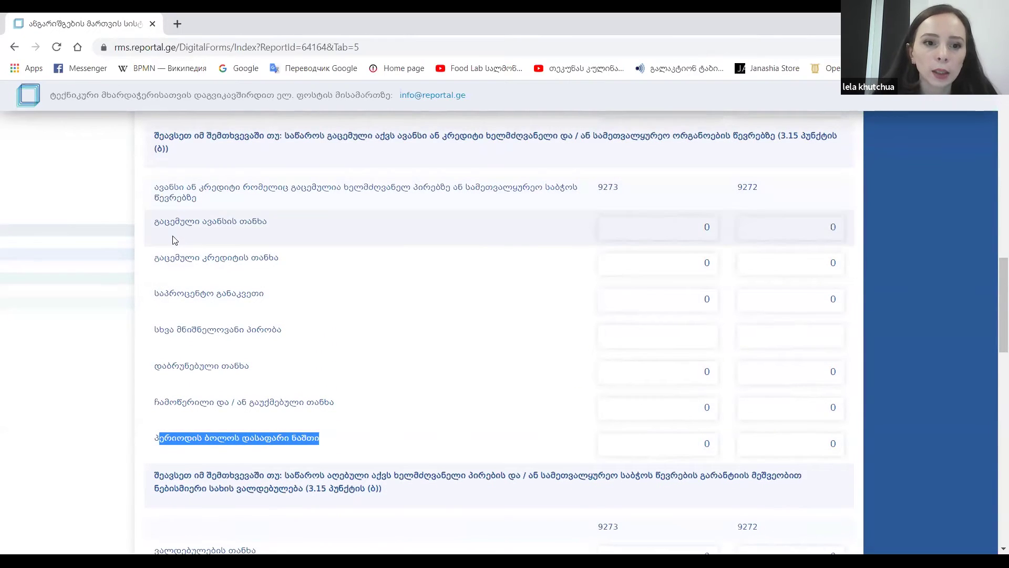
# - Highlight the გაცემული ავანსის თანხა, გაცემული კრედიტის თანხა and სხვა მნიშნელოვანი პირობა row labels in the 3.15 (ბ) advances and credits section
pyautogui.moveTo(169, 227); pyautogui.dragTo(180, 227)
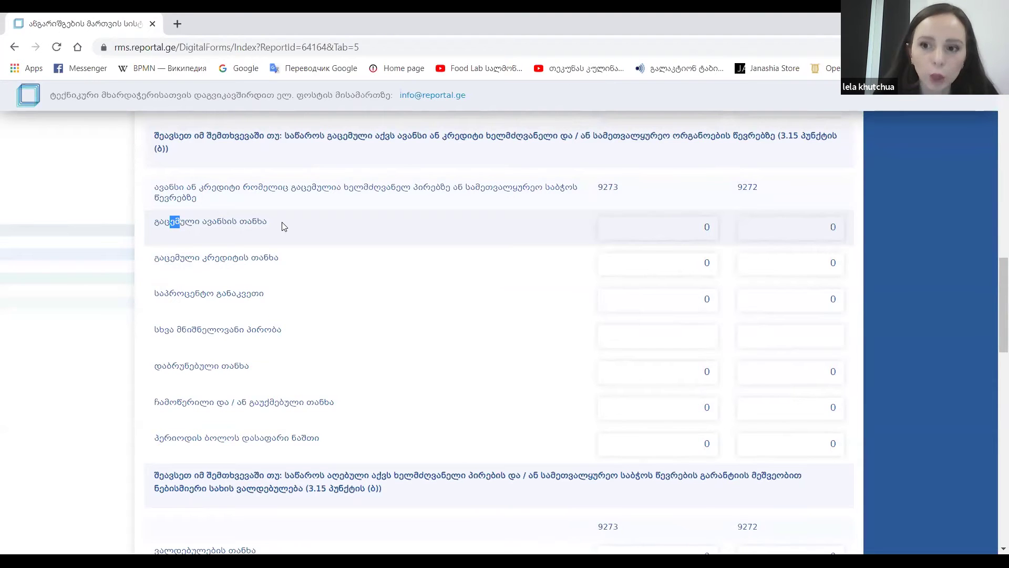
pyautogui.moveTo(278, 226); pyautogui.dragTo(144, 221)
pyautogui.moveTo(277, 258); pyautogui.dragTo(150, 261)
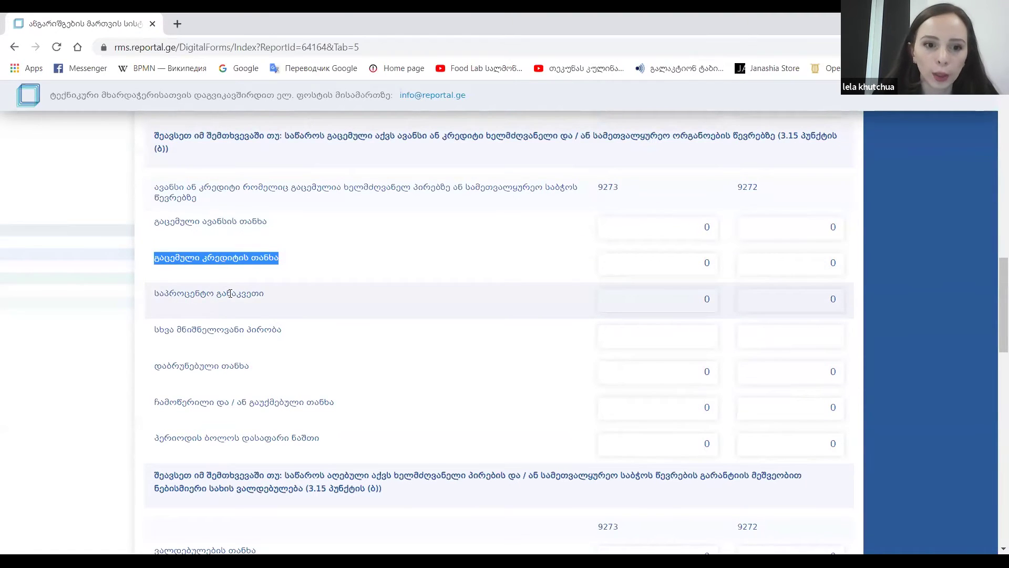
pyautogui.moveTo(302, 333); pyautogui.dragTo(240, 339)
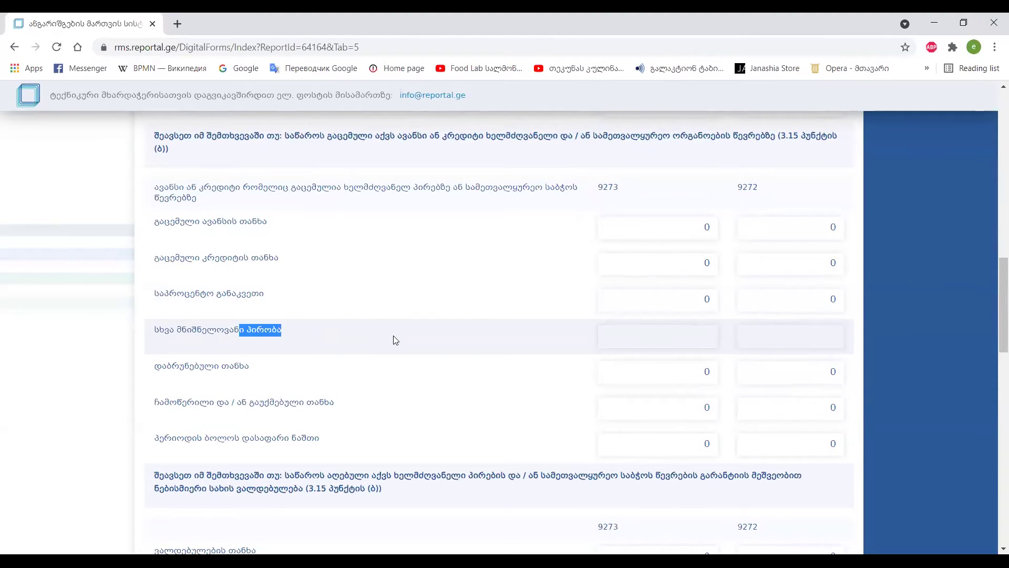
pyautogui.click(683, 299)
pyautogui.moveTo(282, 330); pyautogui.dragTo(169, 330)
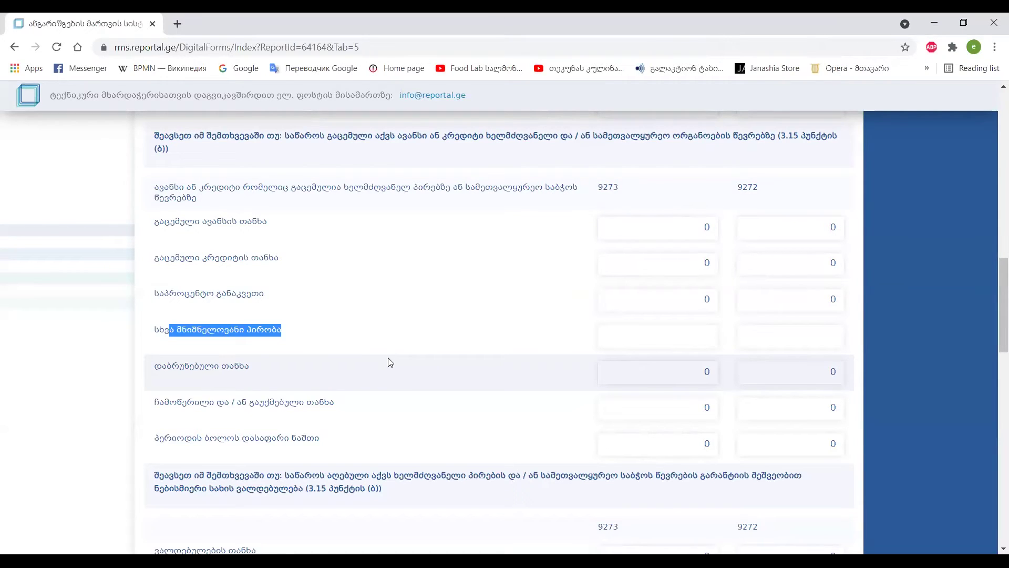
# - Highlight the პენსიებს row label among the 3.15 (i),(ii) liability rows
pyautogui.scroll(6, 390, 362)
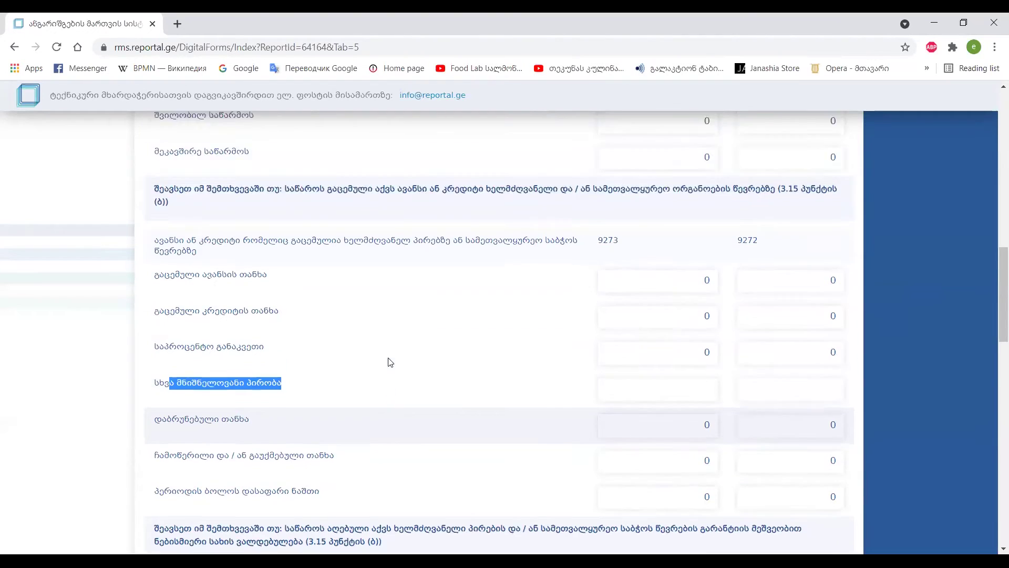
pyautogui.moveTo(155, 322); pyautogui.dragTo(202, 326)
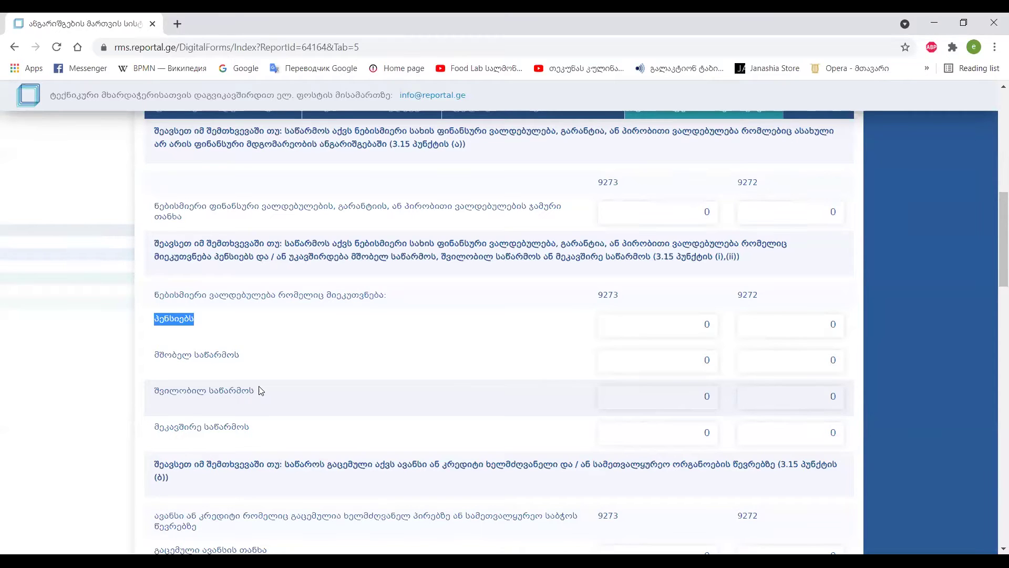
pyautogui.scroll(-6, 261, 390)
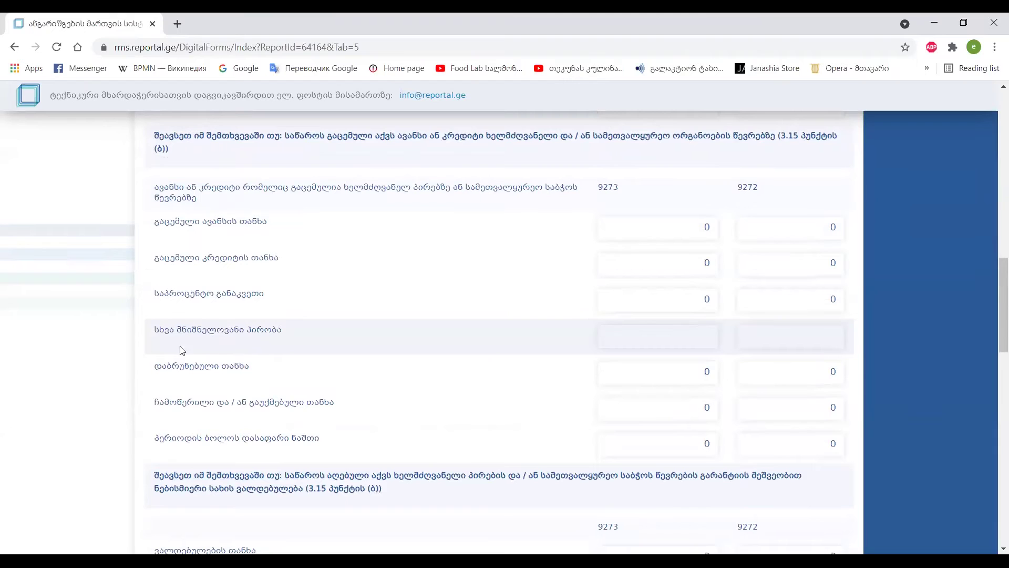
# - Enter the sample text სრგ in the 9273 field of სხვა მნიშნელოვანი პირობა, and clear it again
pyautogui.moveTo(154, 333); pyautogui.dragTo(290, 334)
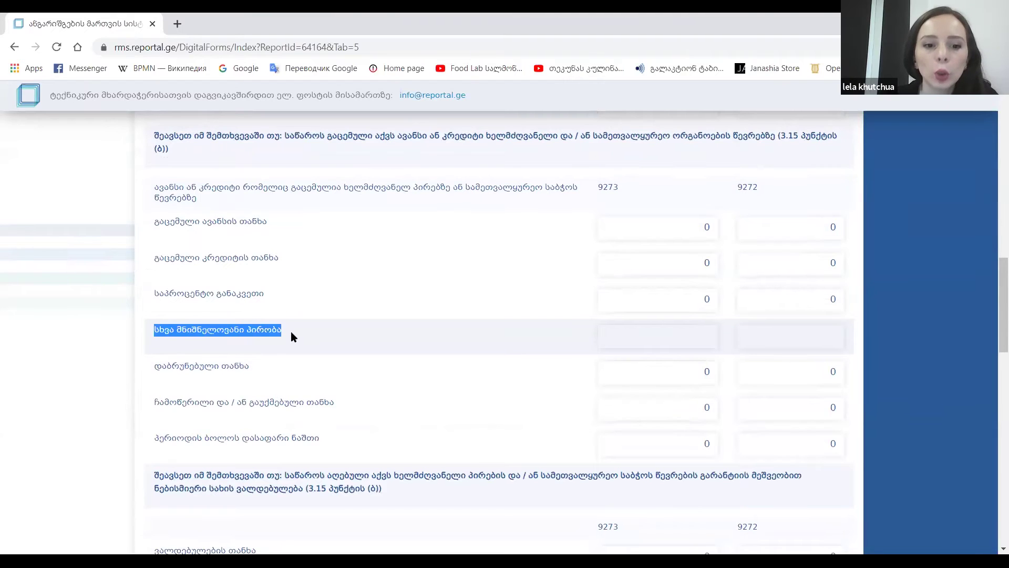
pyautogui.click(664, 340)
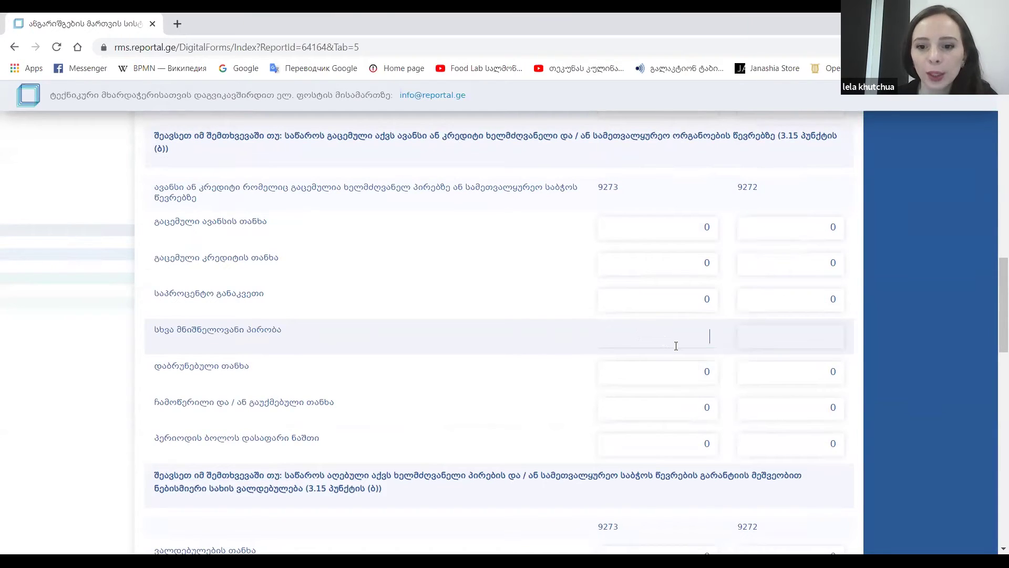
pyautogui.write('სრგ')
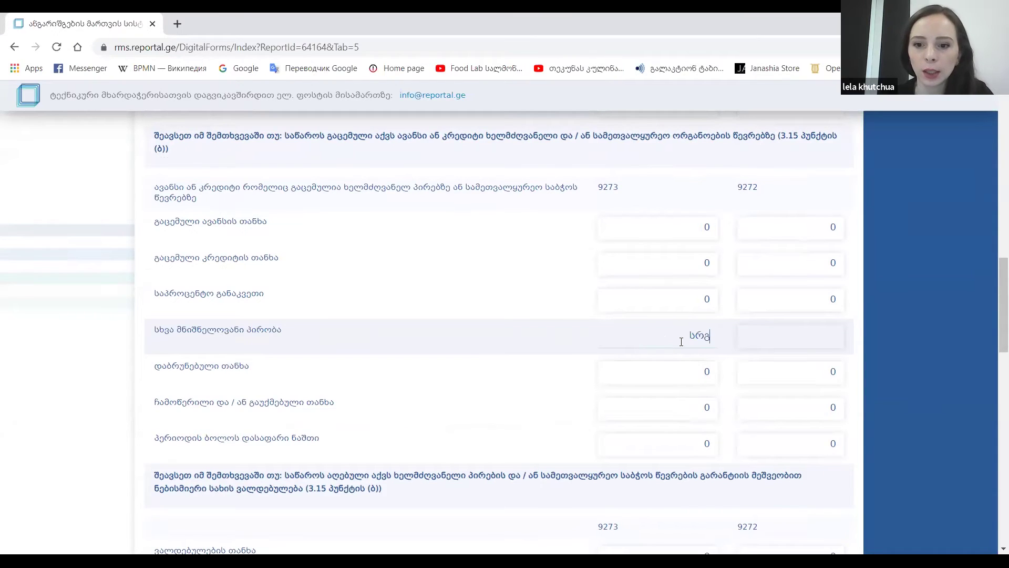
pyautogui.press('BackSpace')
pyautogui.press('BackSpace')
pyautogui.press('BackSpace')
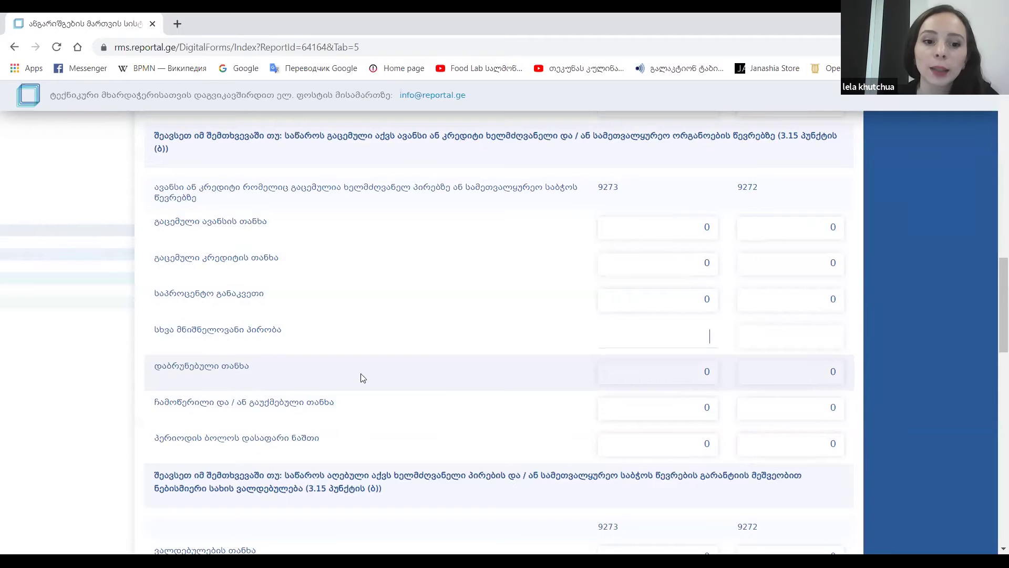
# - Point out the 9273 fields for დაბრუნებული თანხა, ჩამოწერილი და / ან გაუქმებული თანხა and პერიოდის ბოლოს დასაფარი ნაშთი
pyautogui.click(688, 377)
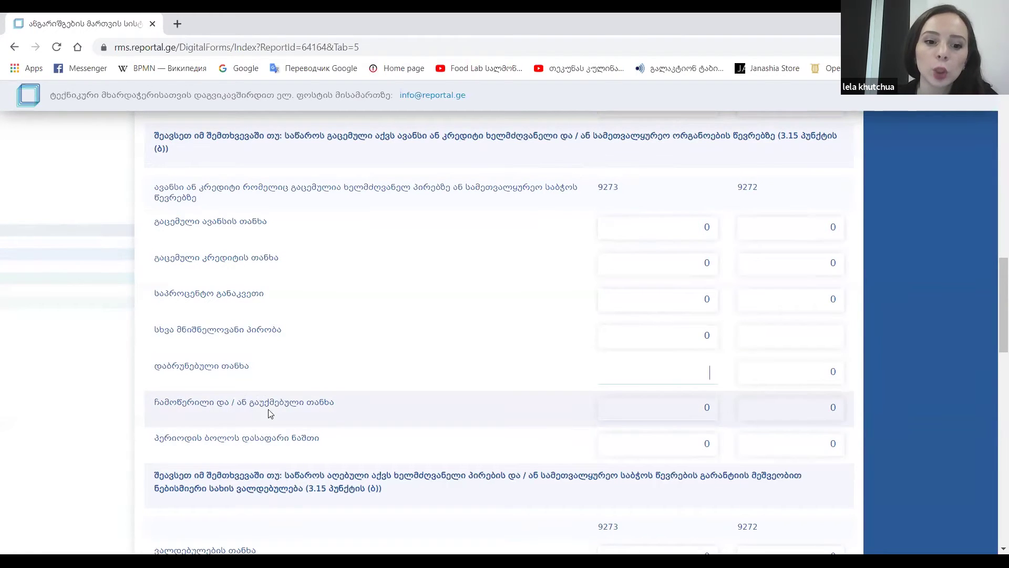
pyautogui.click(699, 410)
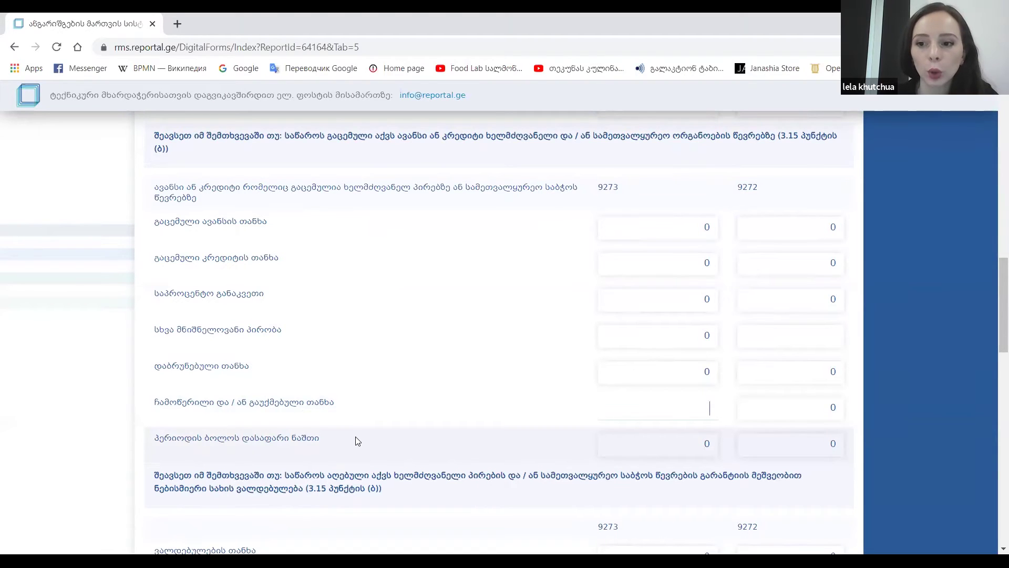
pyautogui.click(698, 443)
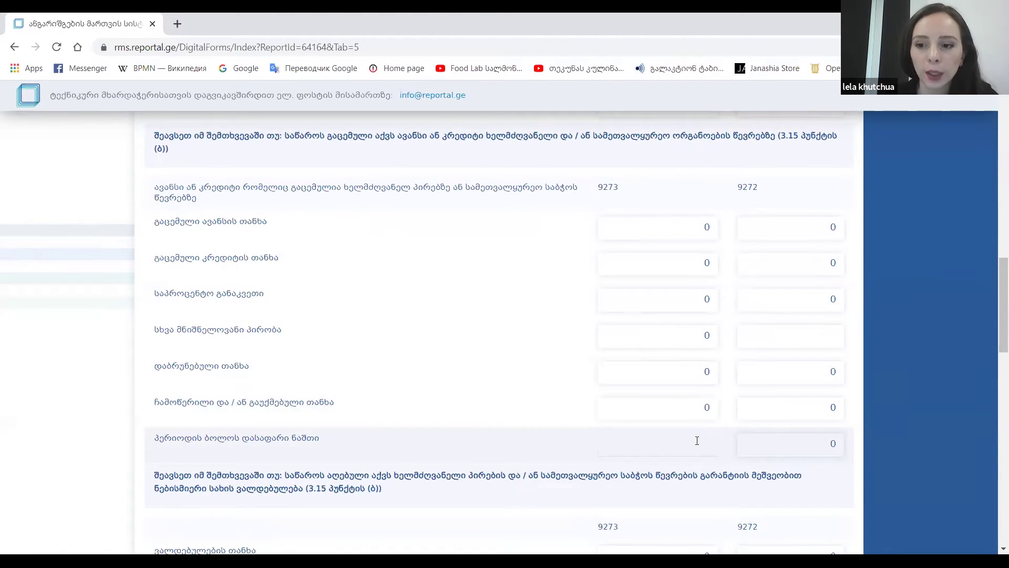
# - Examine the 3.15 (ბ) rows on liabilities guaranteed by managers and the following section on acquiring or disposing of own shares
pyautogui.scroll(-5, 706, 446)
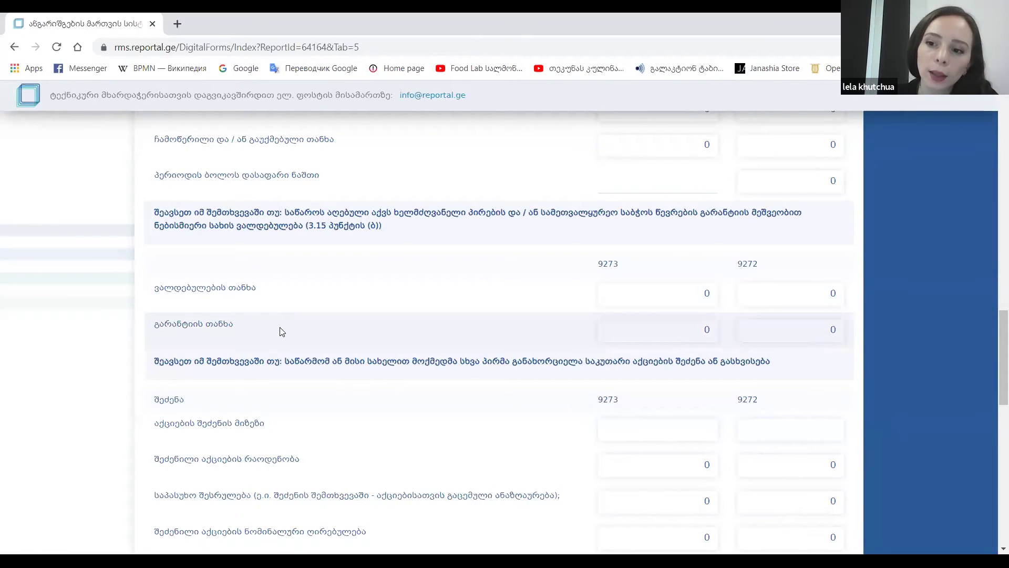
pyautogui.scroll(-1, 283, 335)
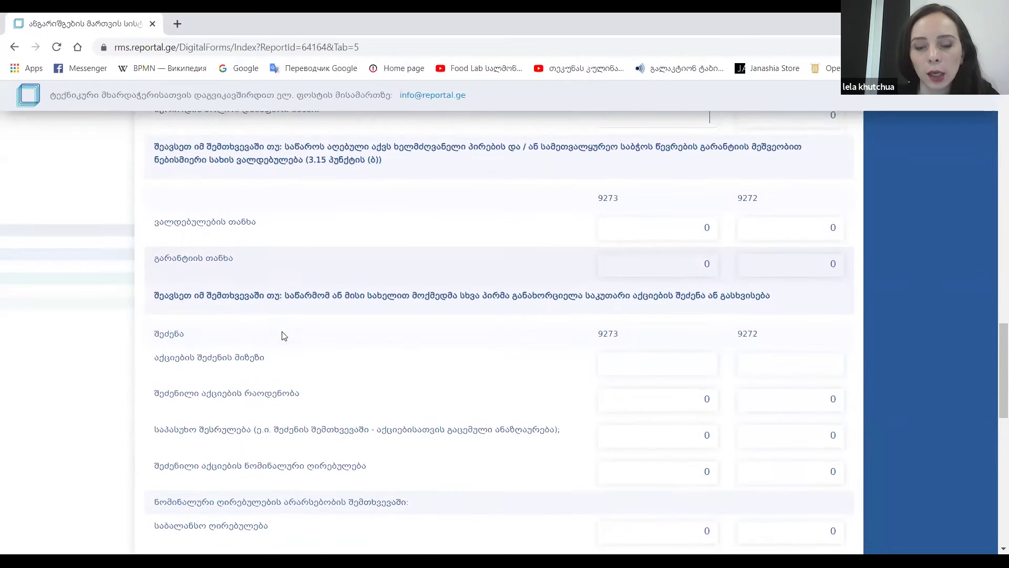
pyautogui.scroll(-1, 283, 335)
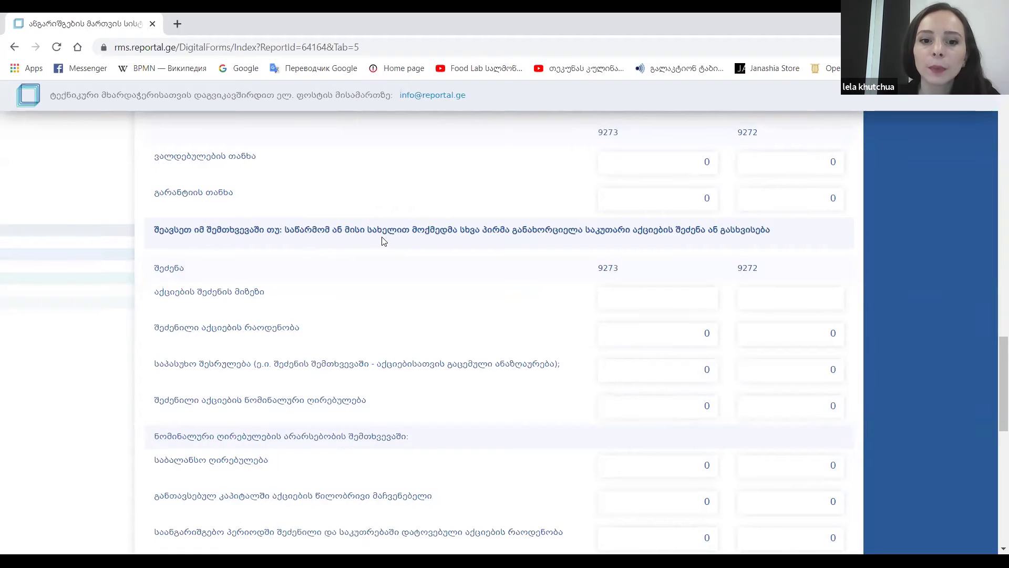
pyautogui.scroll(1, 439, 300)
pyautogui.scroll(2, 440, 300)
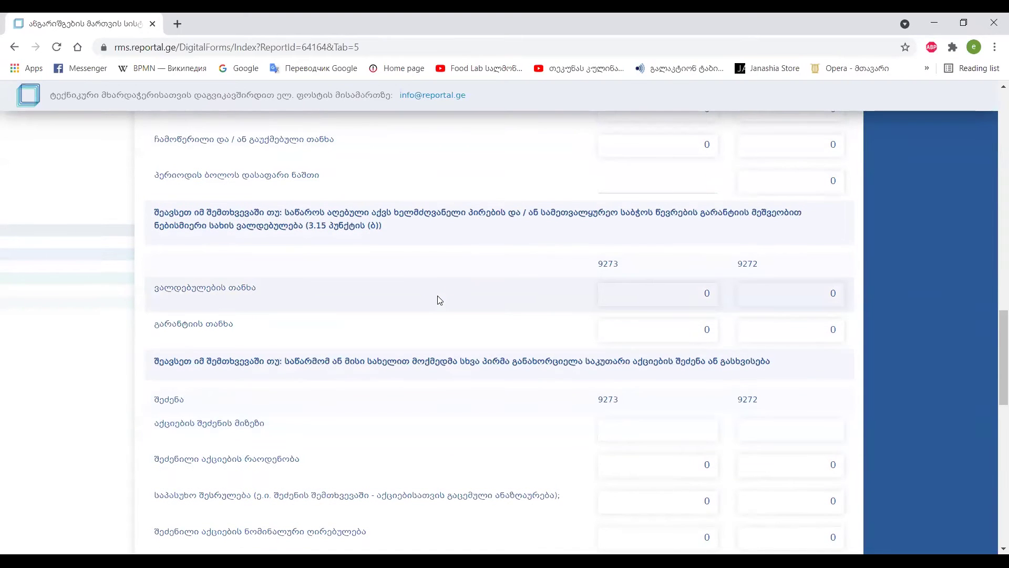
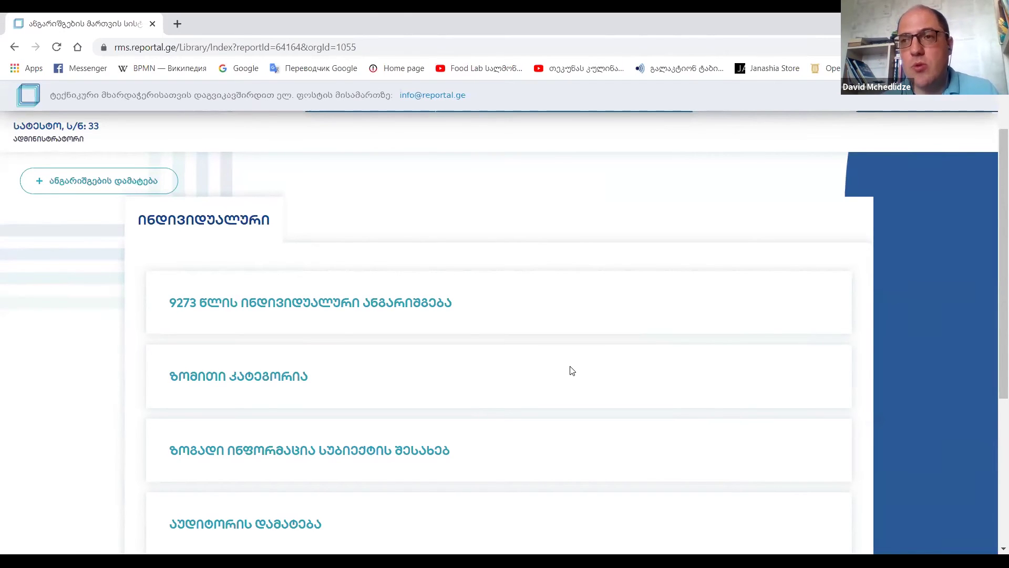
# - Enter 300 for გაცემული ავანსები და დარიცხული მისაღები შემოსავალი under 01/06/9273 in the financial position form
pyautogui.click(571, 370)
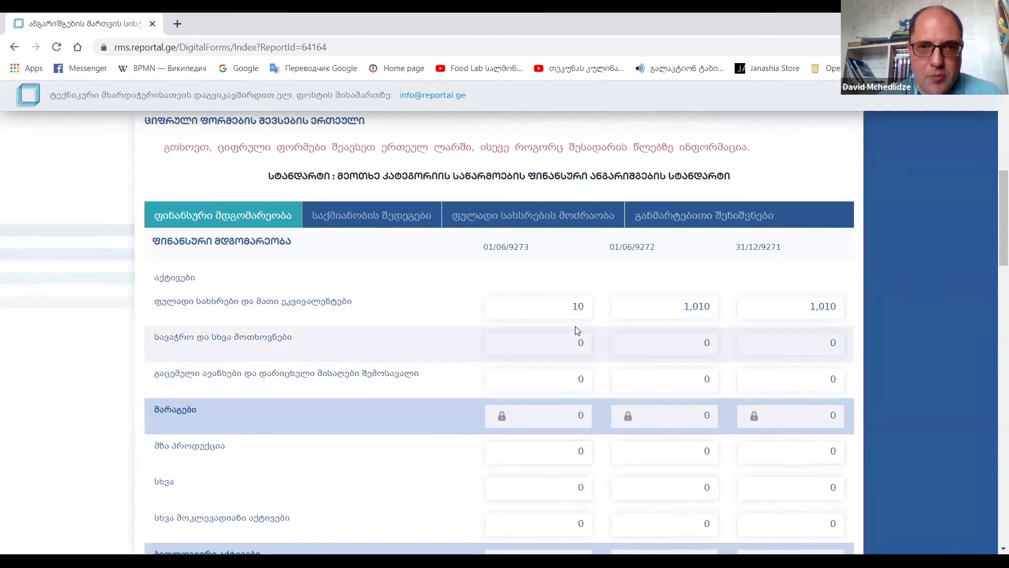
pyautogui.click(578, 384)
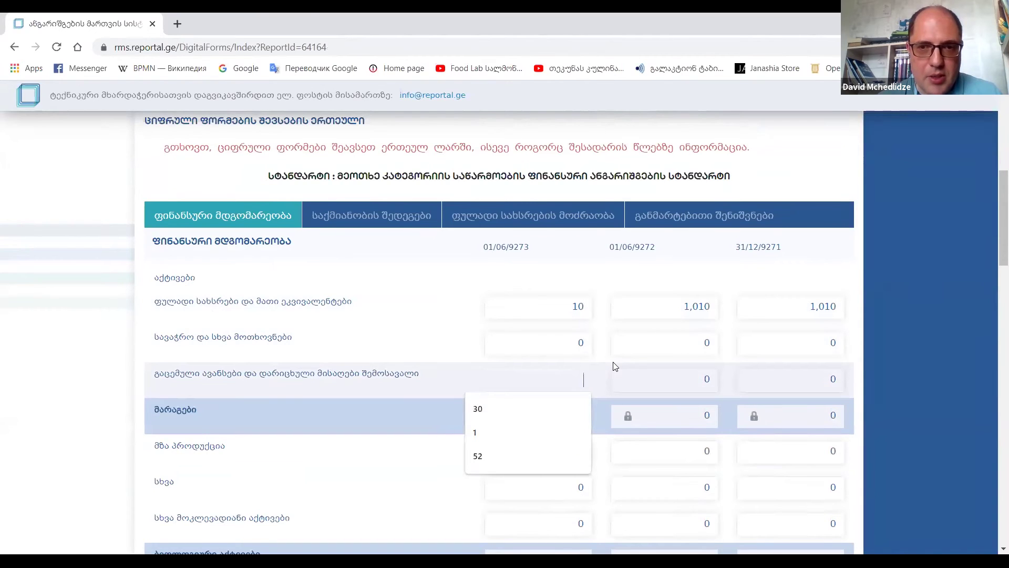
pyautogui.click(613, 362)
pyautogui.click(577, 379)
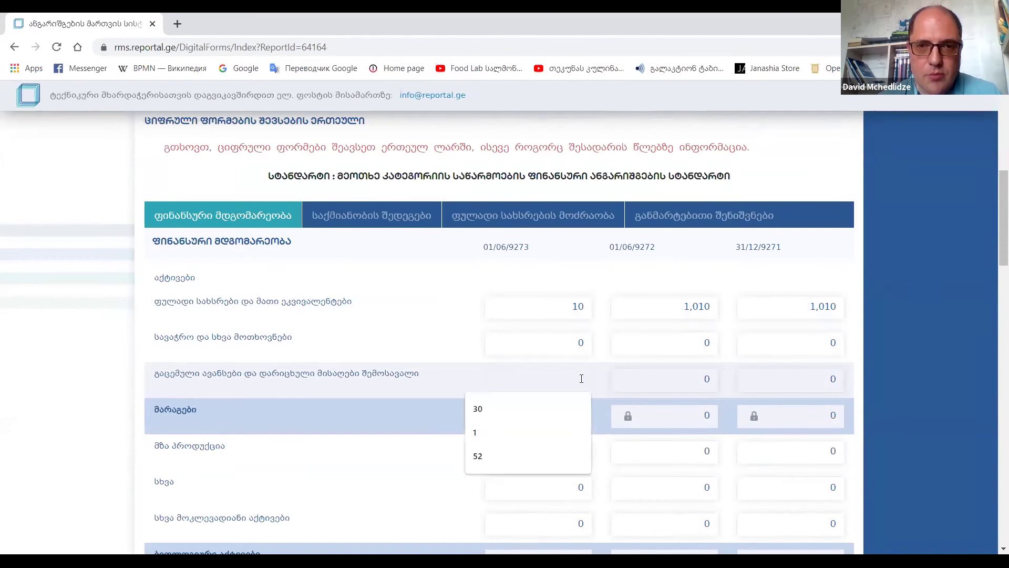
pyautogui.write('300')
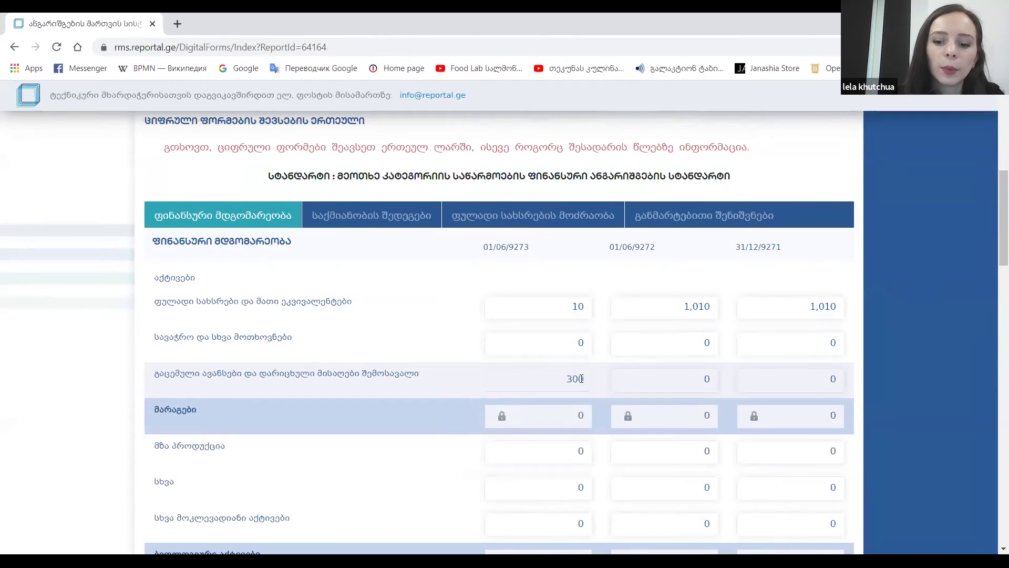
# - Clear the trial amount for issued advances and accrued income under 01/06/9273 and set it to 0
pyautogui.press('BackSpace')
pyautogui.press('BackSpace')
pyautogui.press('BackSpace')
pyautogui.write('300')
pyautogui.press('BackSpace')
pyautogui.press('BackSpace')
pyautogui.press('BackSpace')
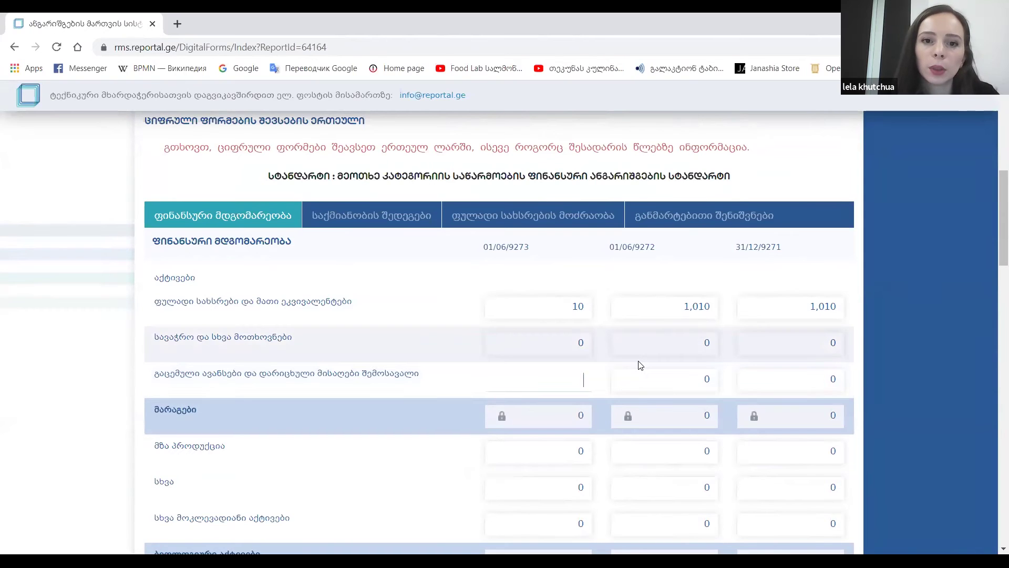
pyautogui.scroll(-1, 635, 371)
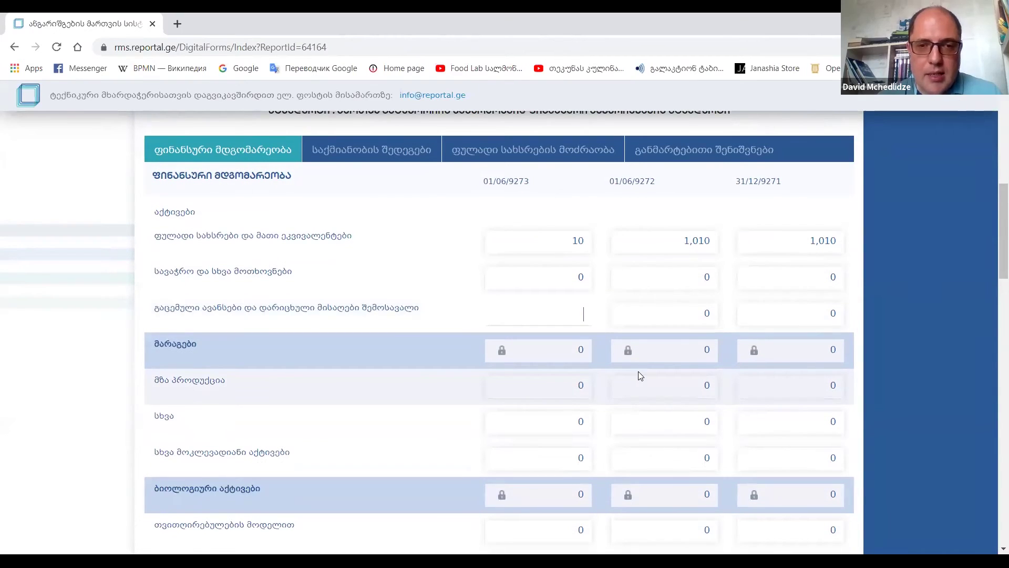
pyautogui.write('0')
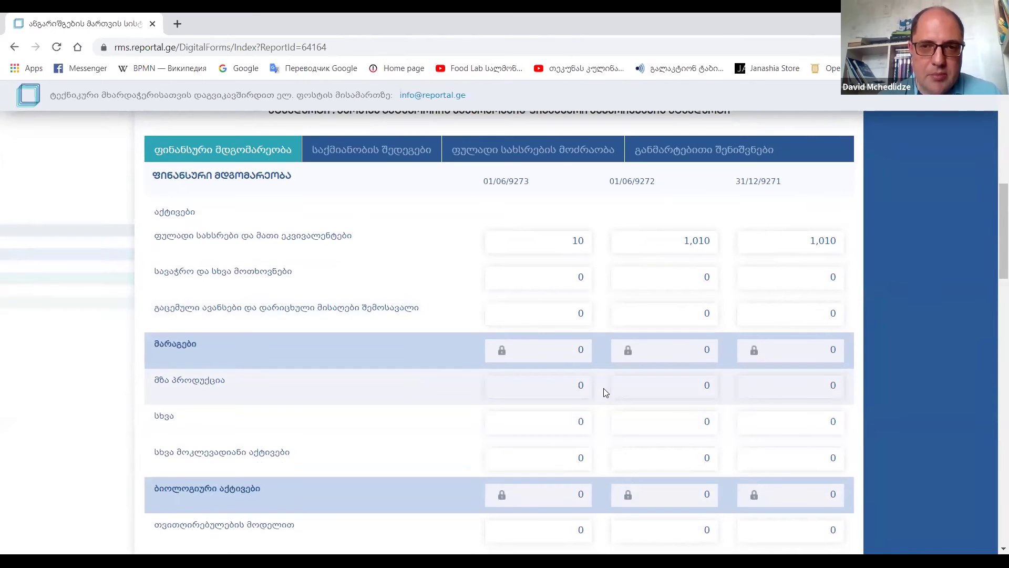
# - Set გამოსყიდული საკუთარი აქციები under 01/06/9273 to -1 in the equity section
pyautogui.scroll(-20, 605, 392)
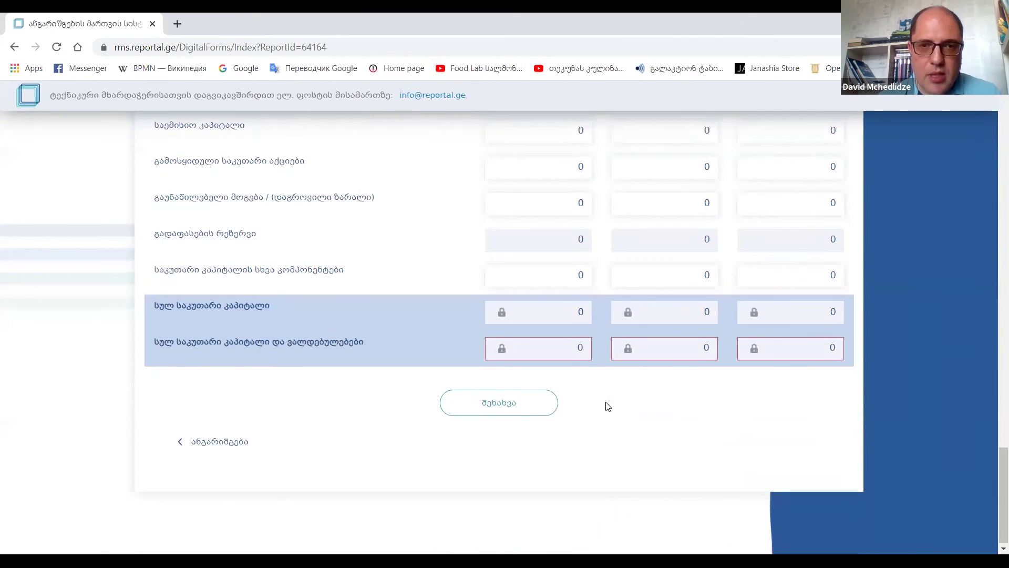
pyautogui.scroll(2, 607, 406)
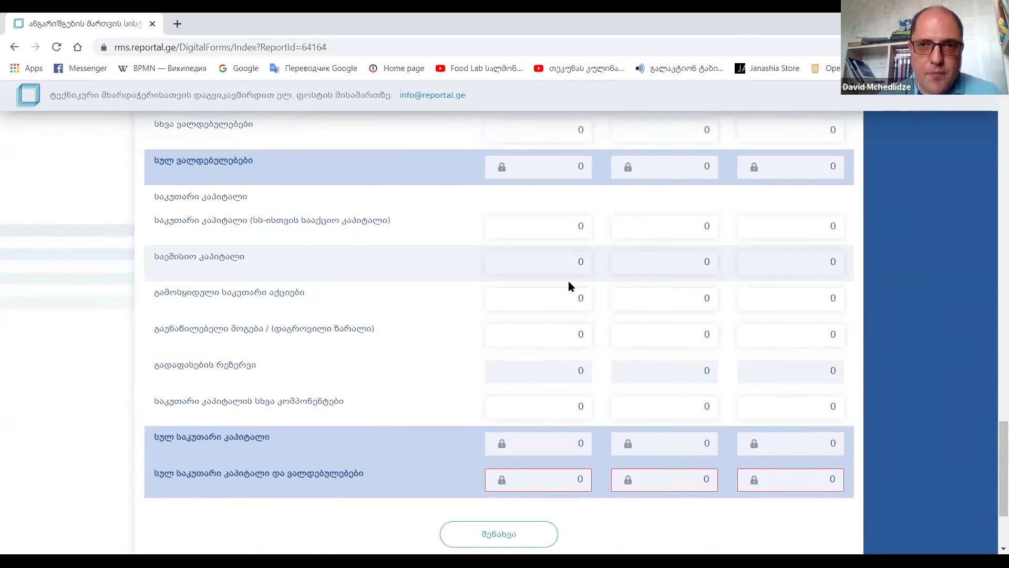
pyautogui.click(571, 298)
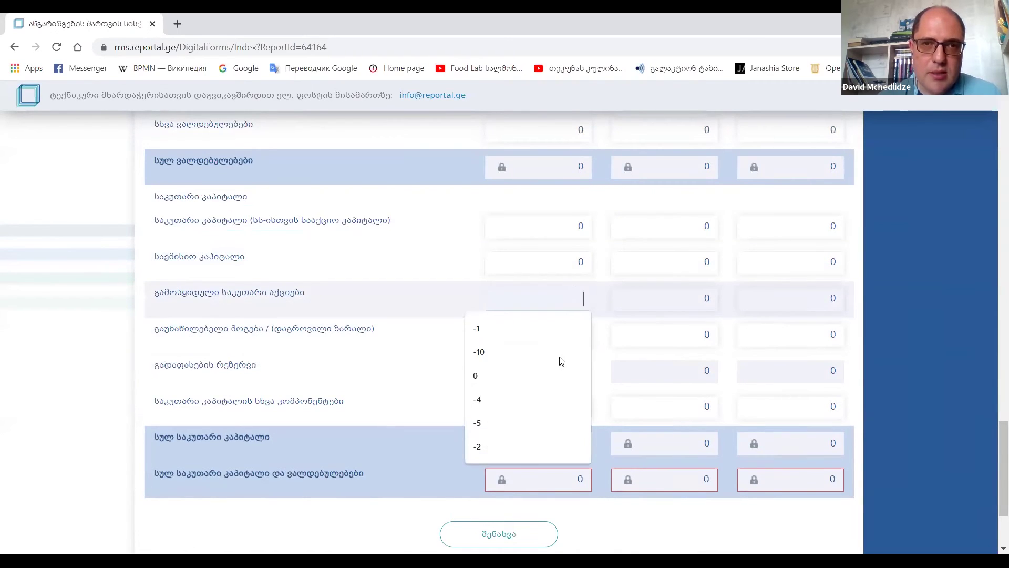
pyautogui.press('Return')
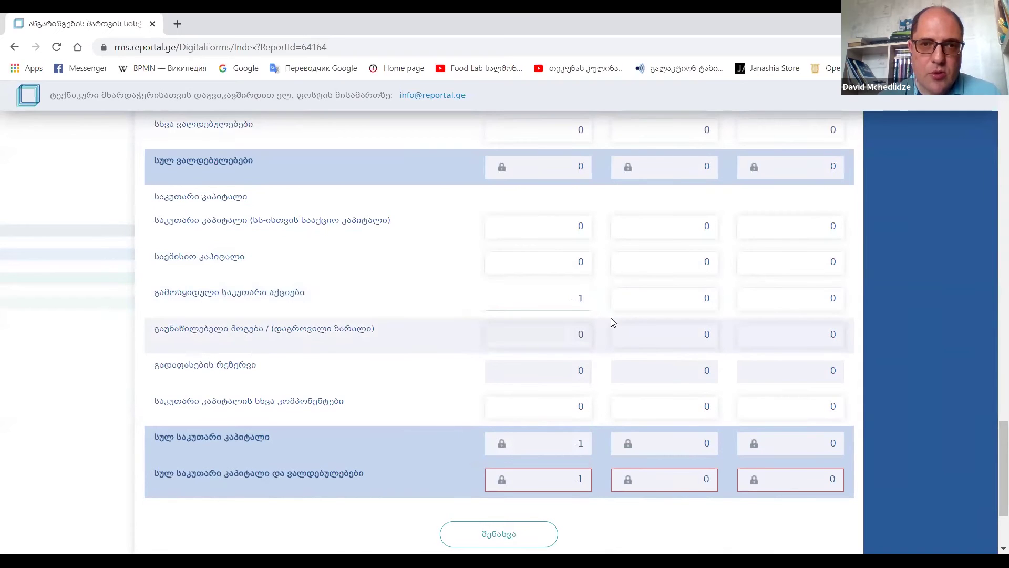
# - Set საემისიო კაპიტალი in the equity section to 3 for 01/06/9273
pyautogui.click(579, 261)
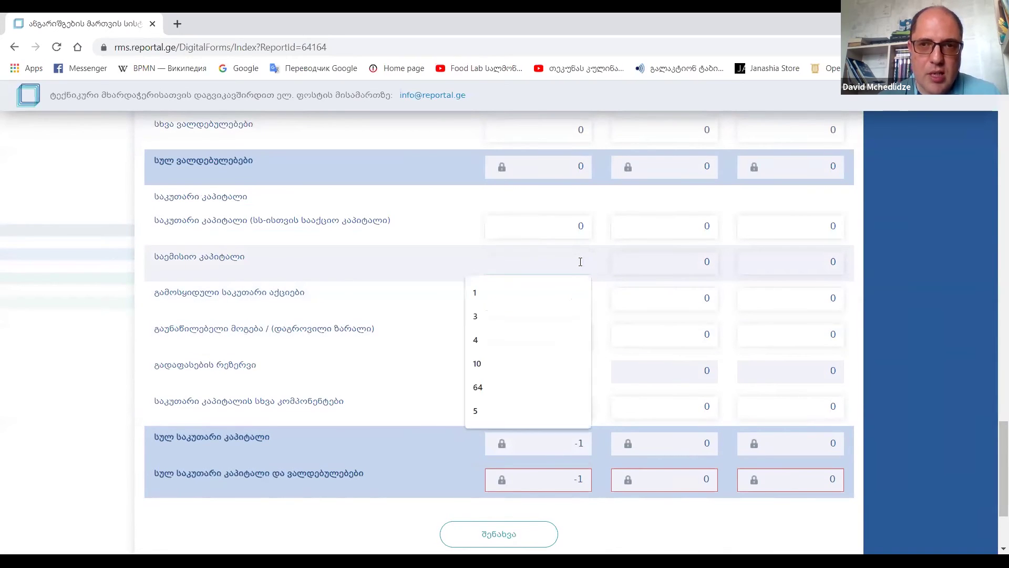
pyautogui.click(620, 298)
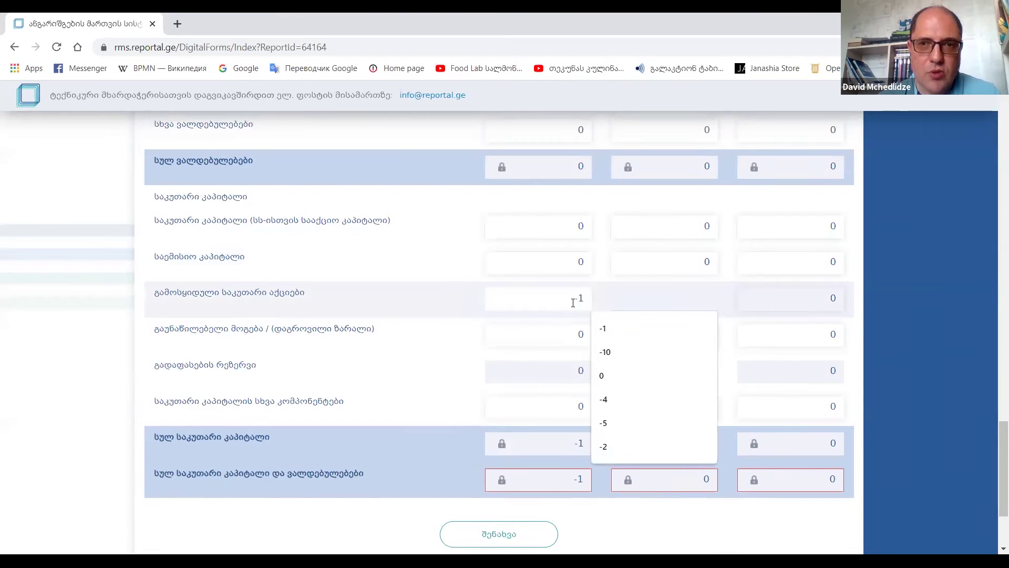
pyautogui.click(576, 261)
pyautogui.click(537, 330)
# - Set გაუნაწილებელი მოგება / (დაგროვილი ზარალი) to -500 for 01/06/9273 and 300 for 01/06/9272
pyautogui.click(574, 334)
pyautogui.write('-500')
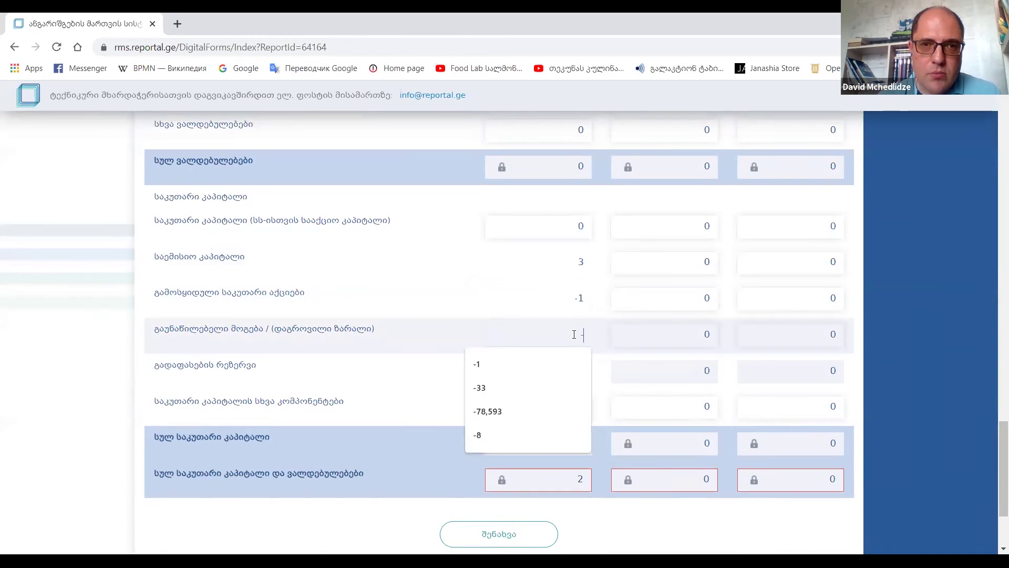
pyautogui.click(624, 338)
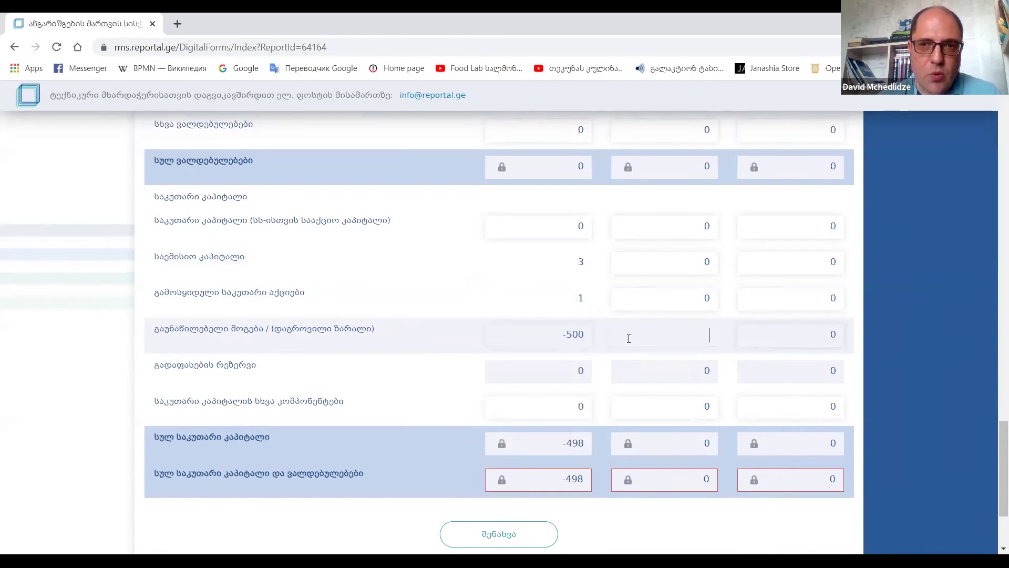
pyautogui.write('300')
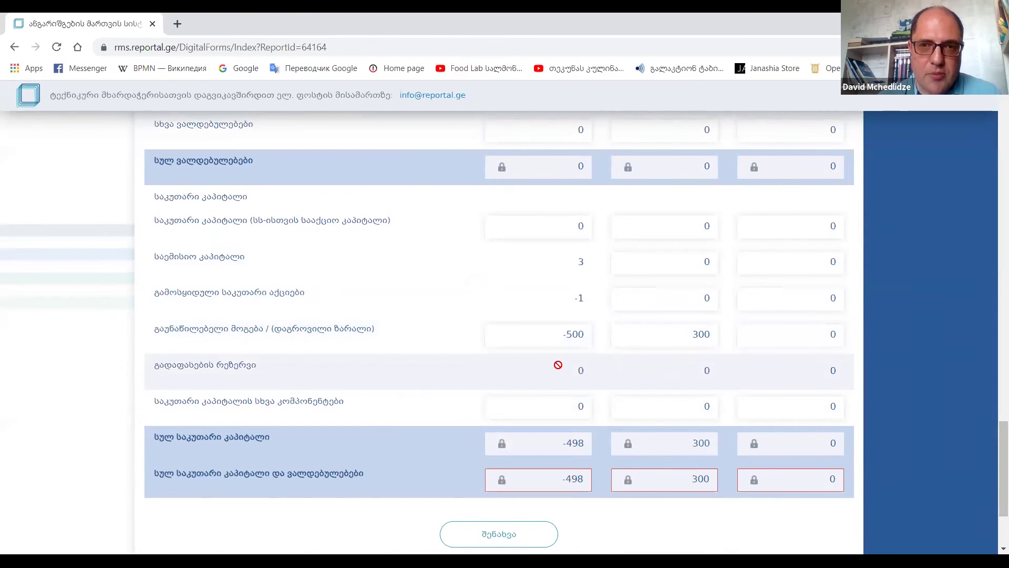
# - Set საკუთარი კაპიტალის სხვა კომპონენტები to 10 for 01/06/9273 and -300 for 01/06/9272
pyautogui.click(585, 406)
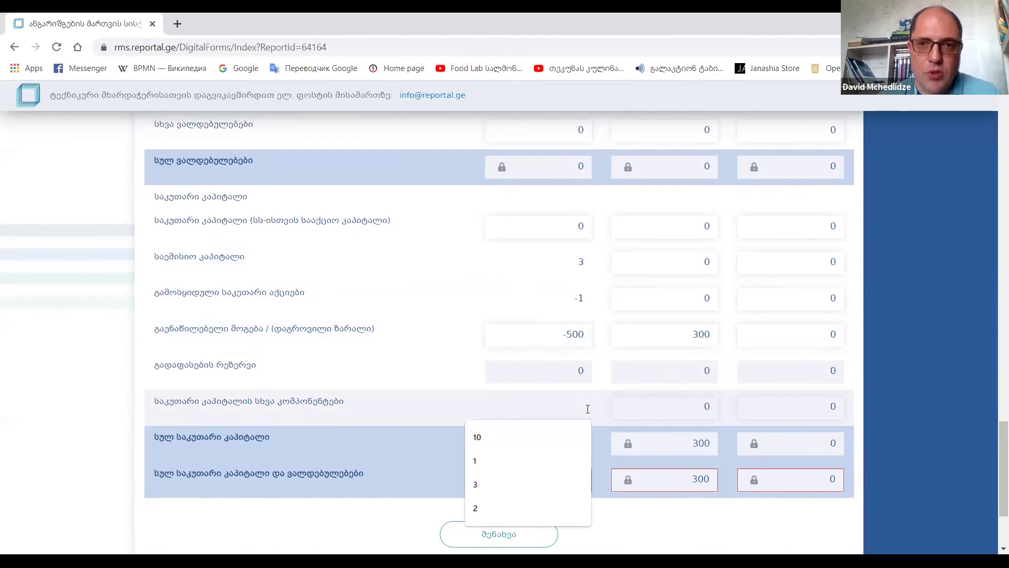
pyautogui.click(560, 434)
pyautogui.click(679, 407)
pyautogui.write('-300')
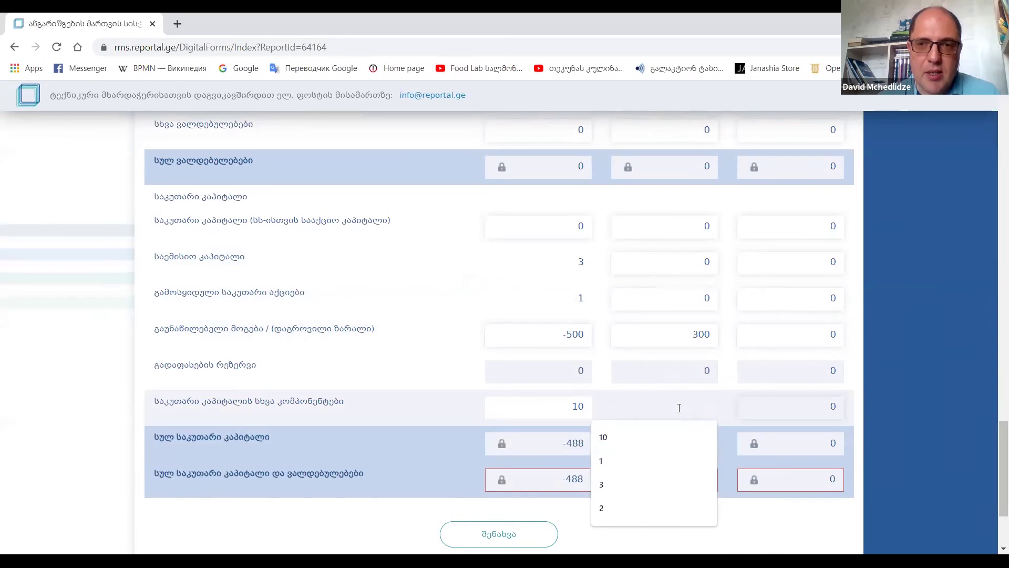
pyautogui.click(565, 453)
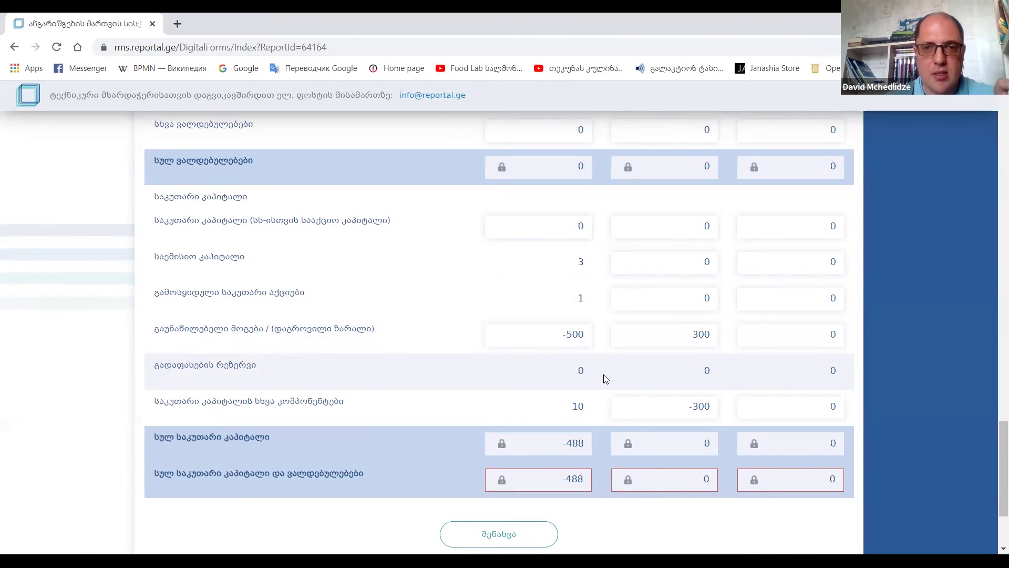
# - Review the liability and asset rows of the financial position form
pyautogui.scroll(10, 606, 378)
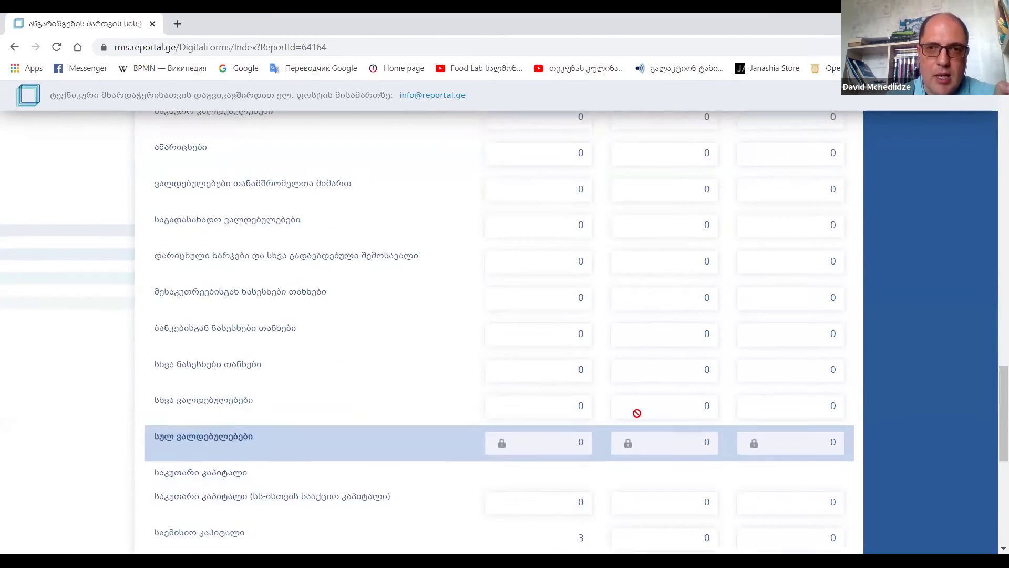
pyautogui.scroll(-10, 637, 412)
pyautogui.scroll(4, 638, 412)
pyautogui.scroll(12, 638, 412)
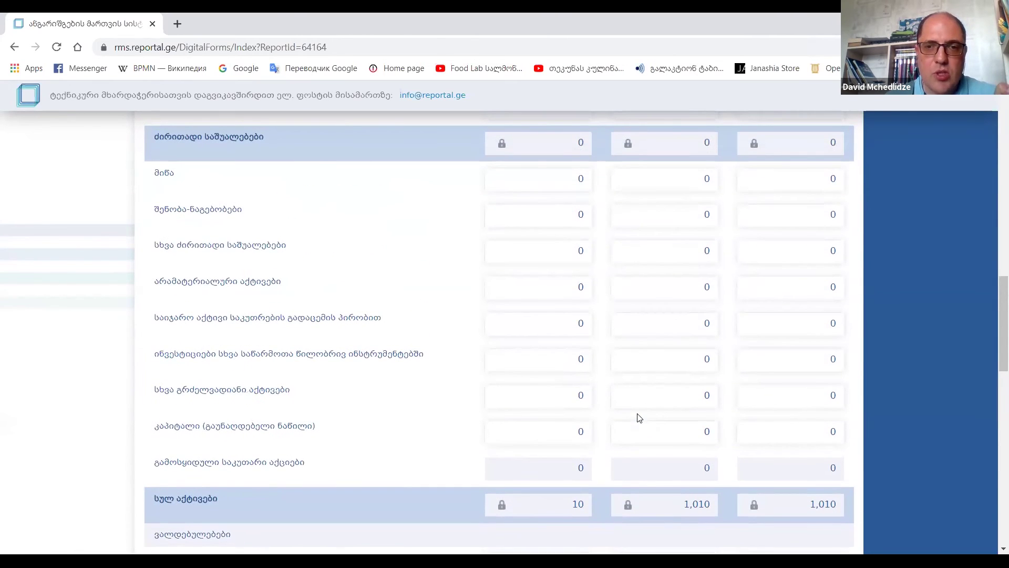
pyautogui.scroll(1, 639, 418)
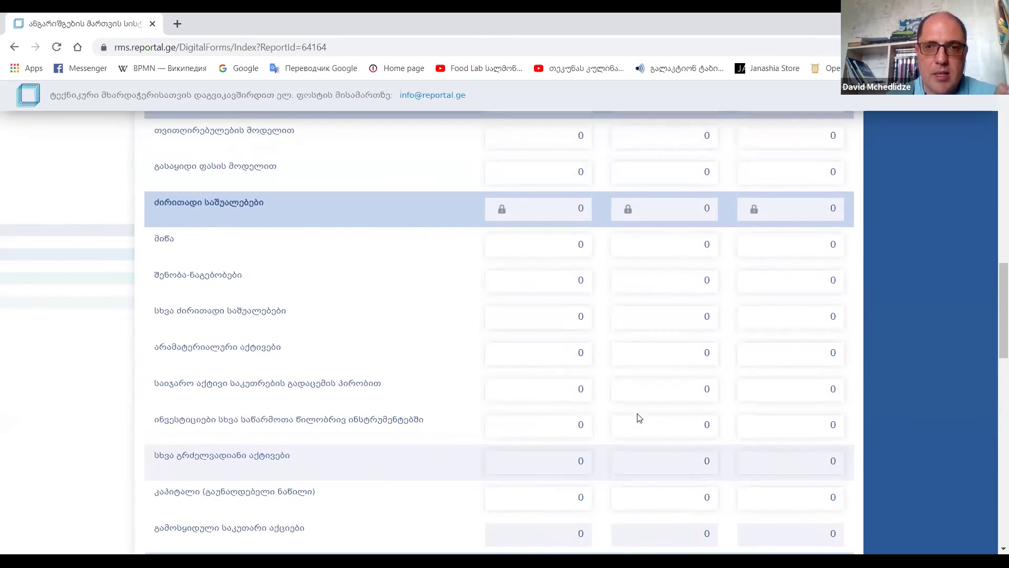
pyautogui.scroll(-1, 639, 417)
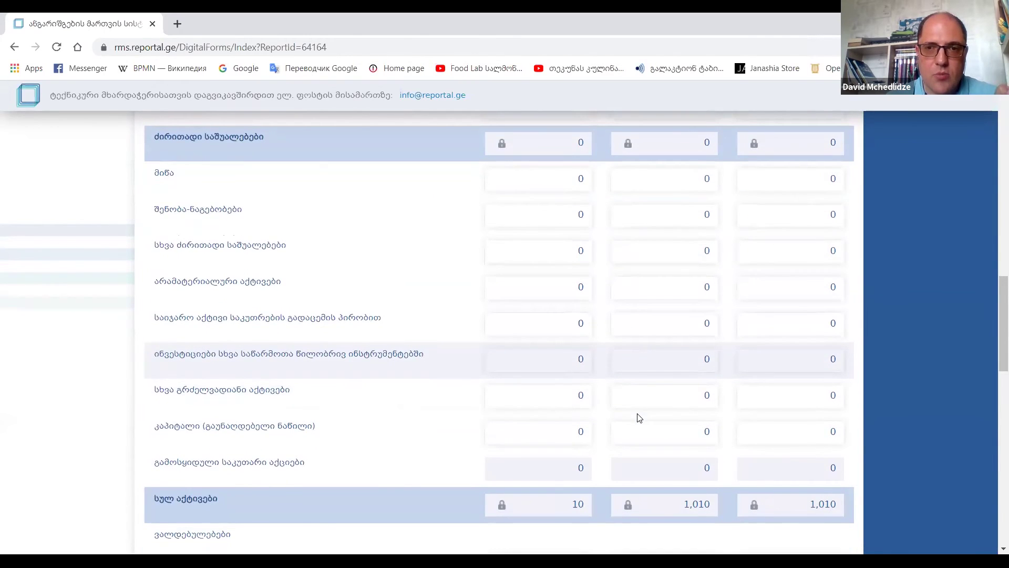
pyautogui.scroll(15, 638, 412)
# - Open the საქმიანობის შედეგები form and examine its rows from net revenue down to the closing retained earnings balance
pyautogui.click(412, 337)
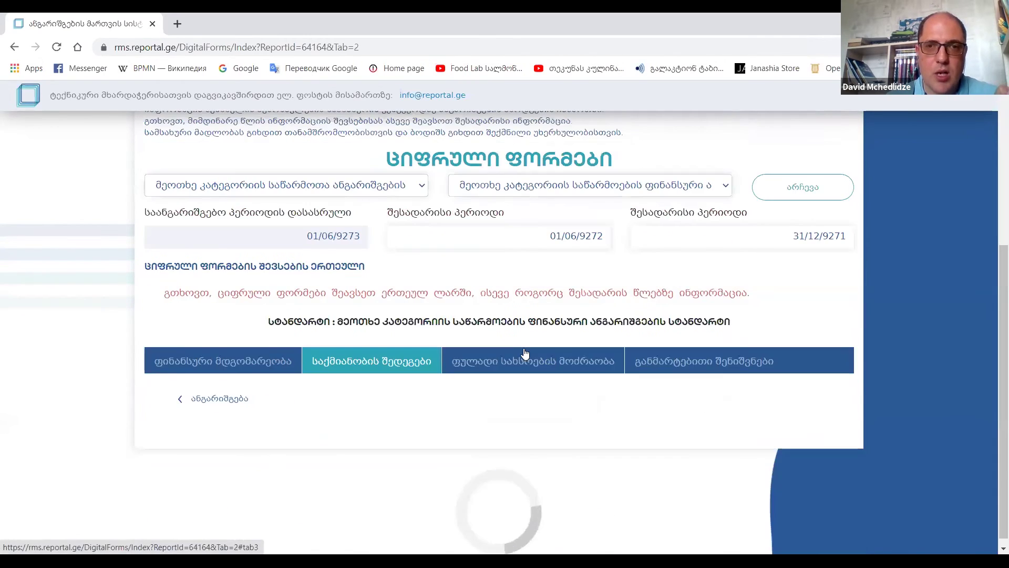
pyautogui.scroll(-5, 705, 418)
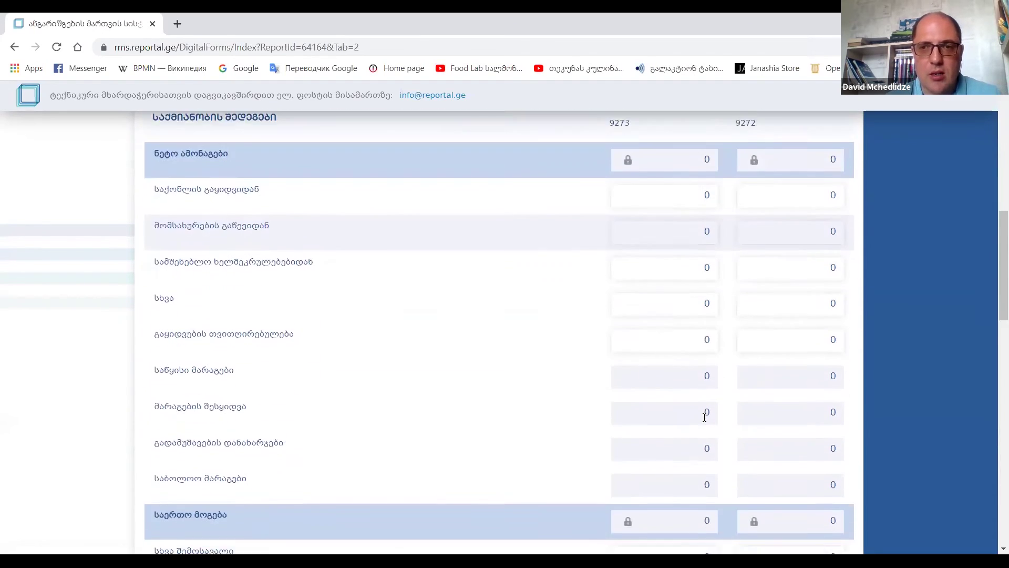
pyautogui.scroll(-1, 704, 418)
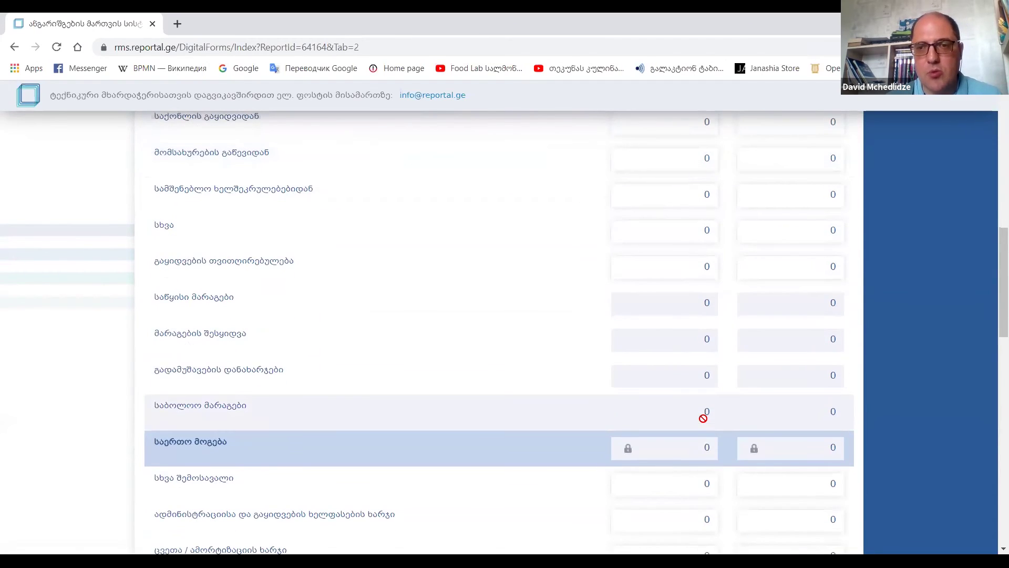
pyautogui.scroll(-1, 702, 417)
pyautogui.scroll(10, 703, 418)
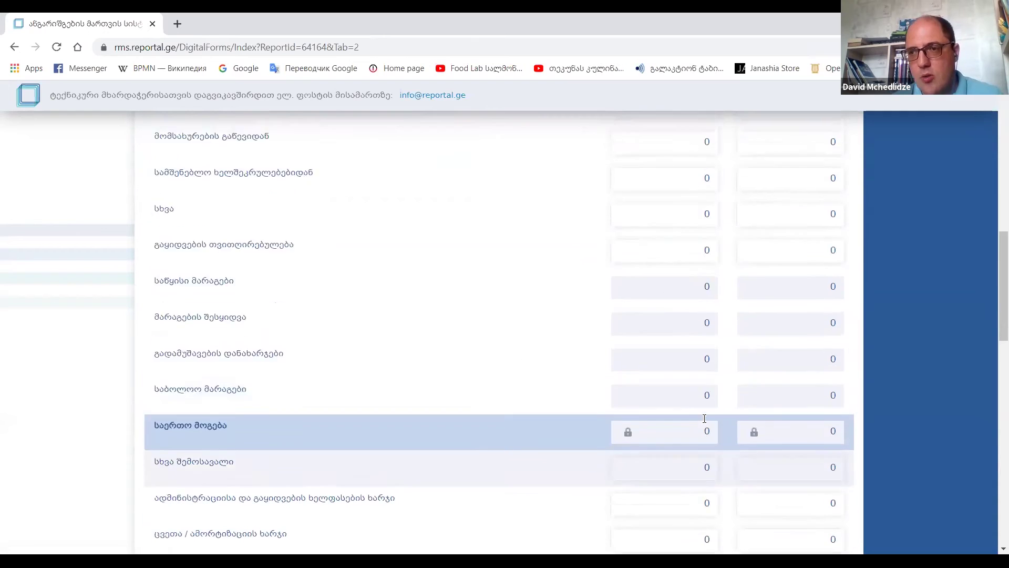
pyautogui.scroll(-20, 699, 430)
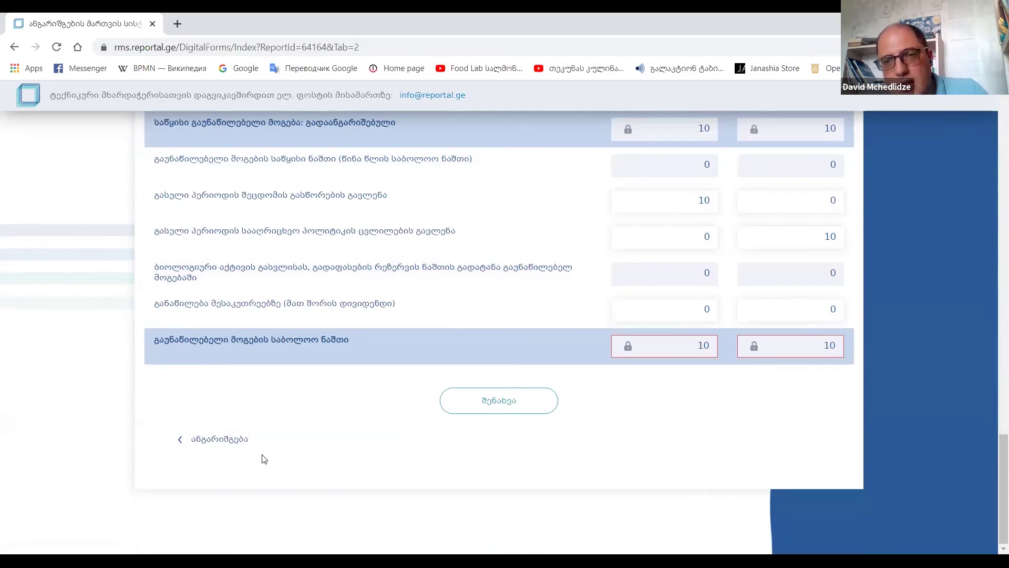
# - Return to the report's section list and open ზოგადი ინფორმაცია სუბიექტის შესახებ
pyautogui.click(244, 440)
pyautogui.scroll(-3, 456, 385)
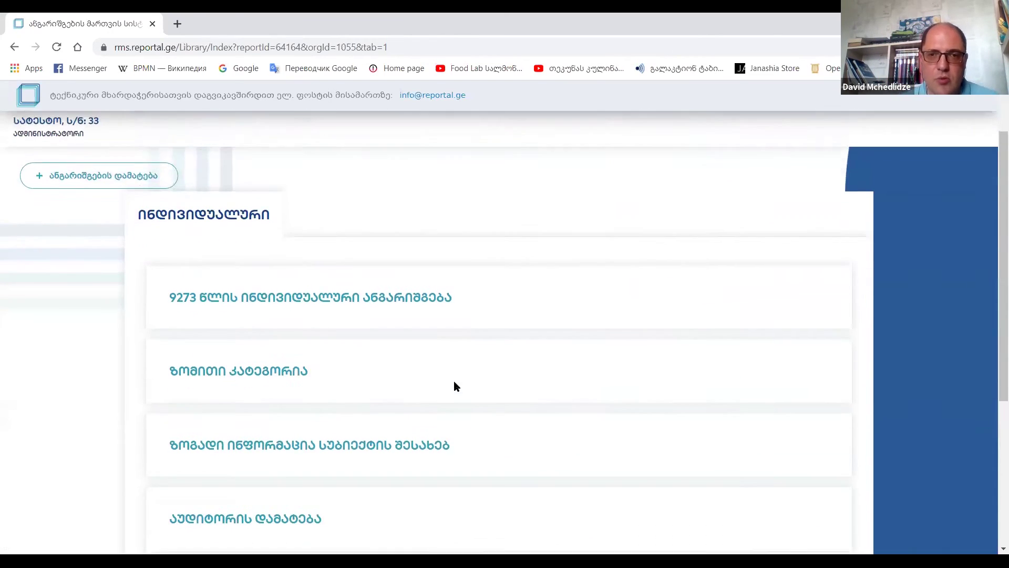
pyautogui.click(355, 324)
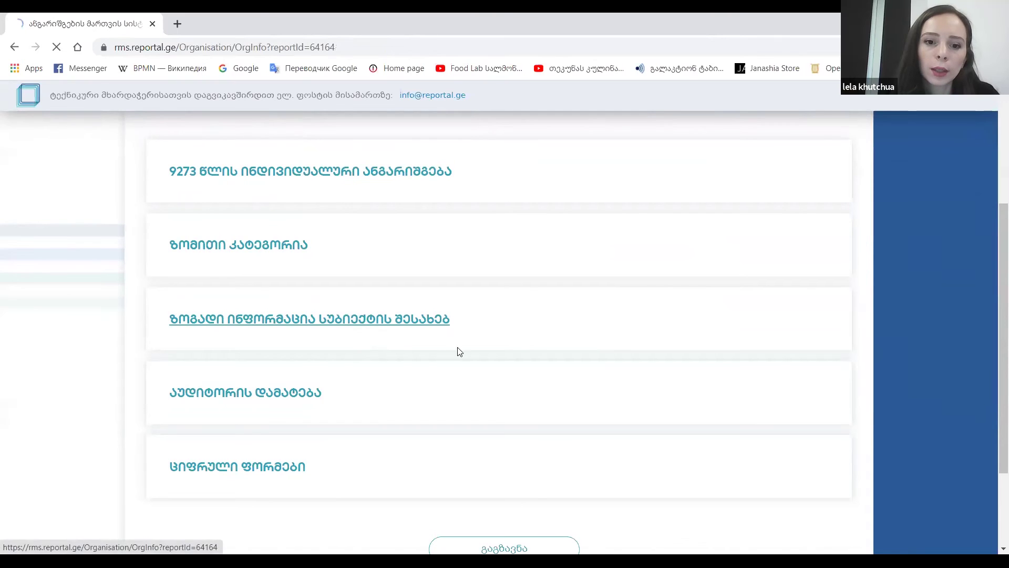
# - Examine the parent company, entity contact and responsible person fields in the general information form, including the parent's identification number field
pyautogui.scroll(-1, 304, 362)
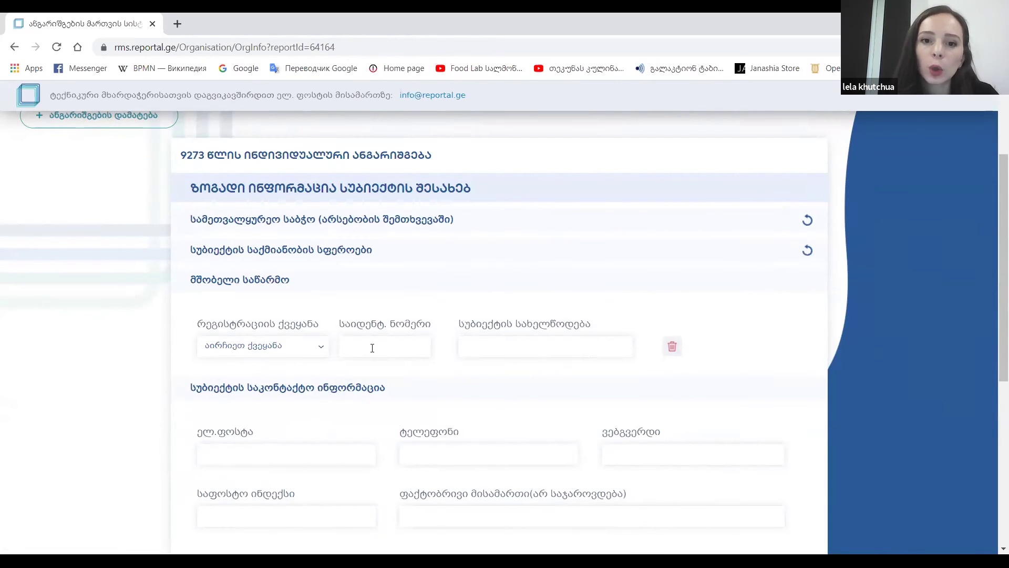
pyautogui.click(401, 346)
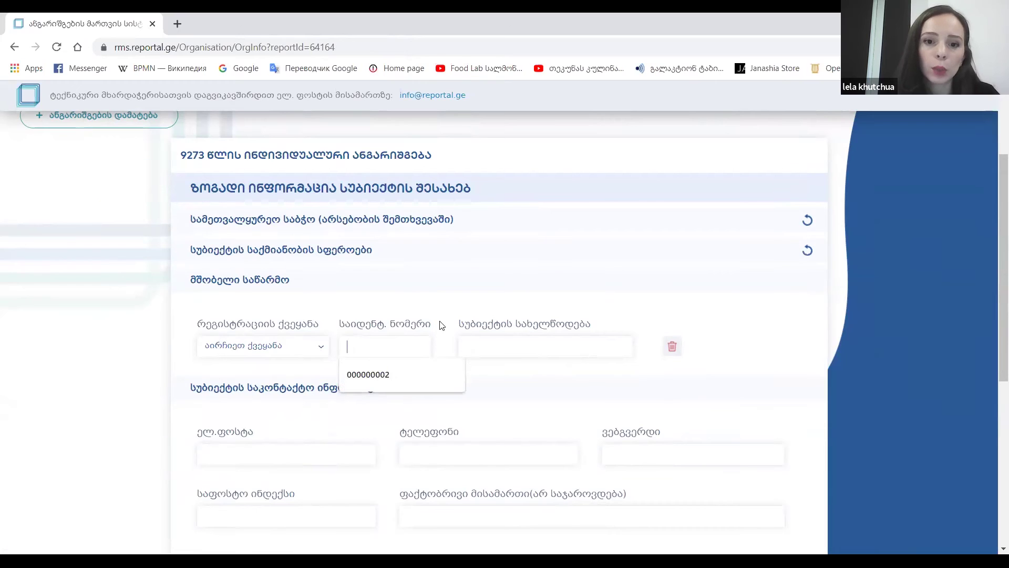
pyautogui.click(441, 337)
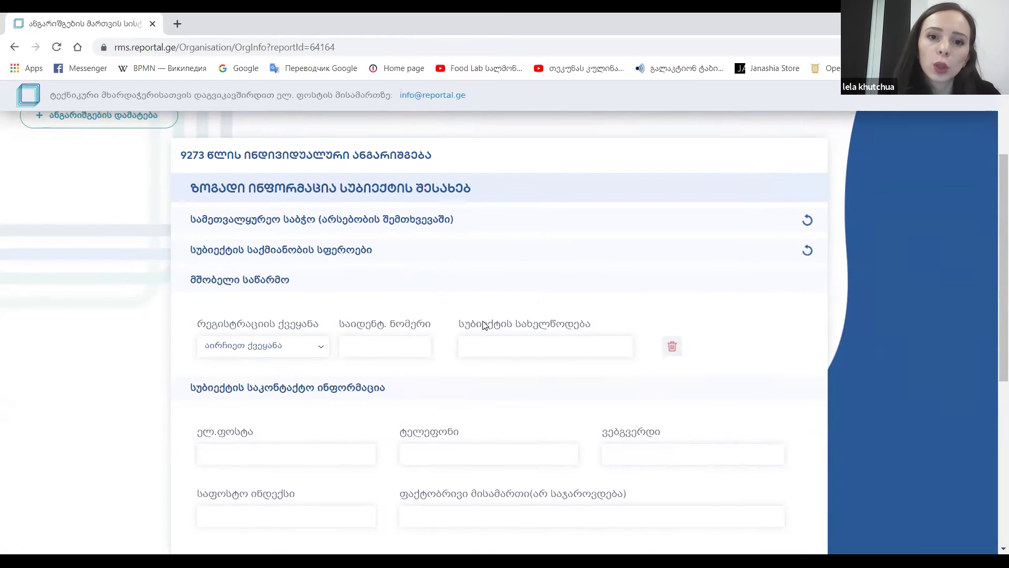
pyautogui.scroll(-3, 486, 324)
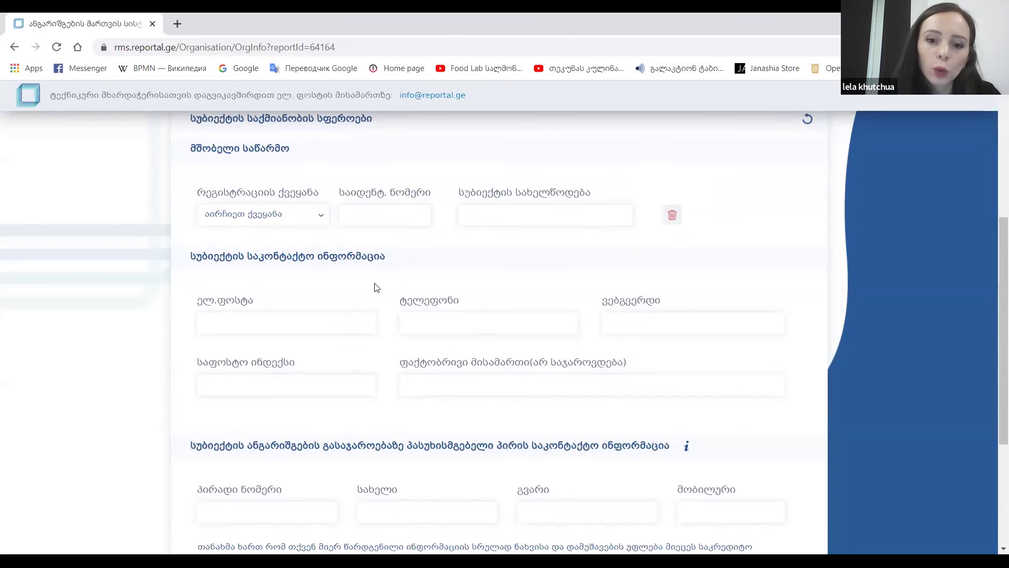
pyautogui.scroll(-2, 736, 300)
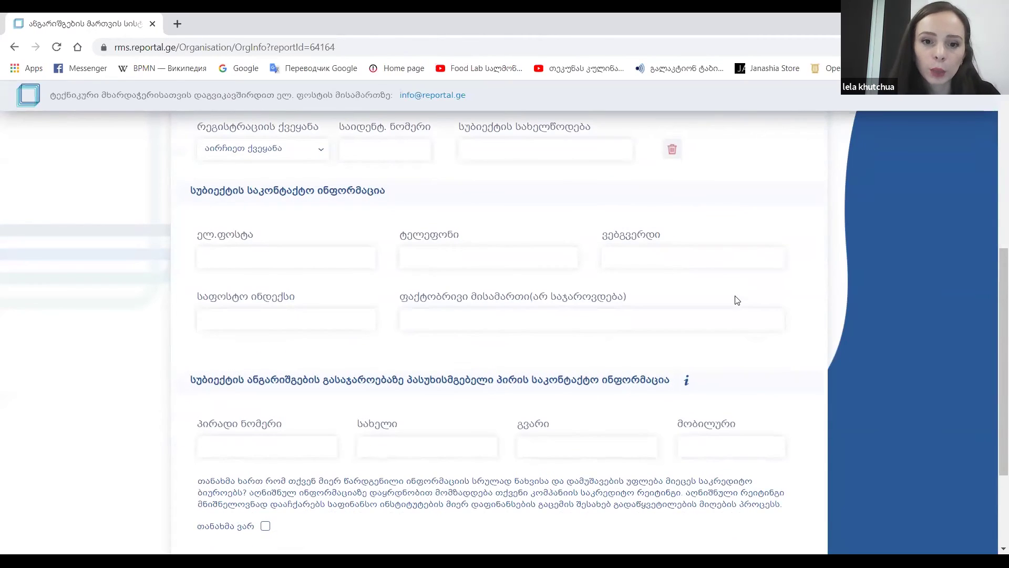
pyautogui.scroll(-1, 736, 304)
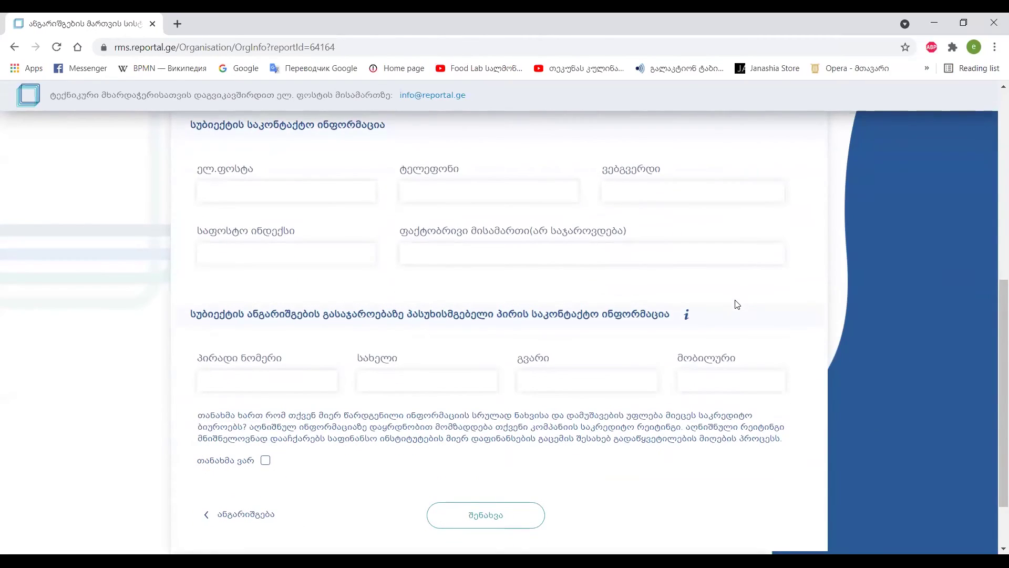
pyautogui.scroll(2, 737, 303)
pyautogui.scroll(1, 736, 304)
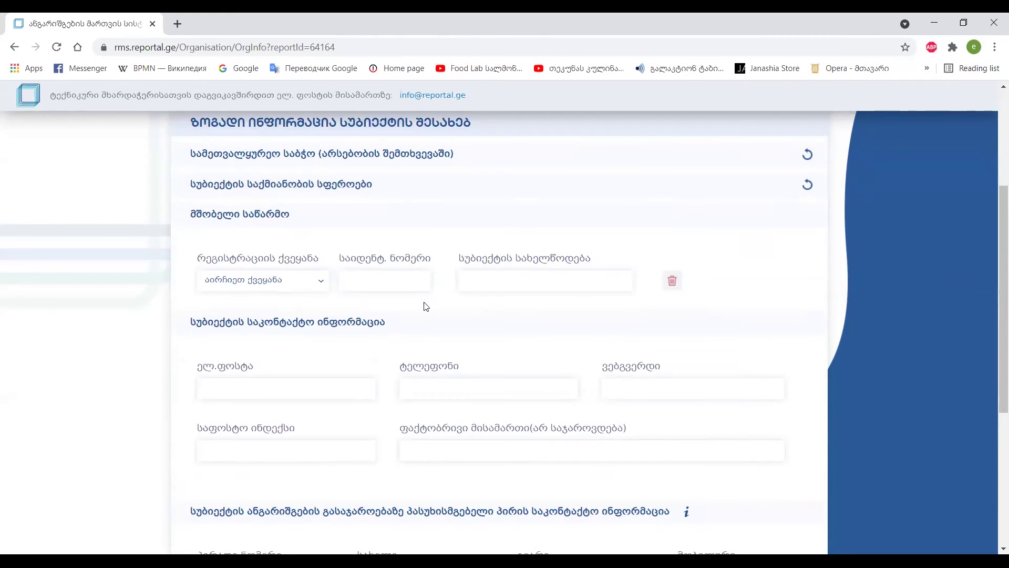
pyautogui.click(390, 283)
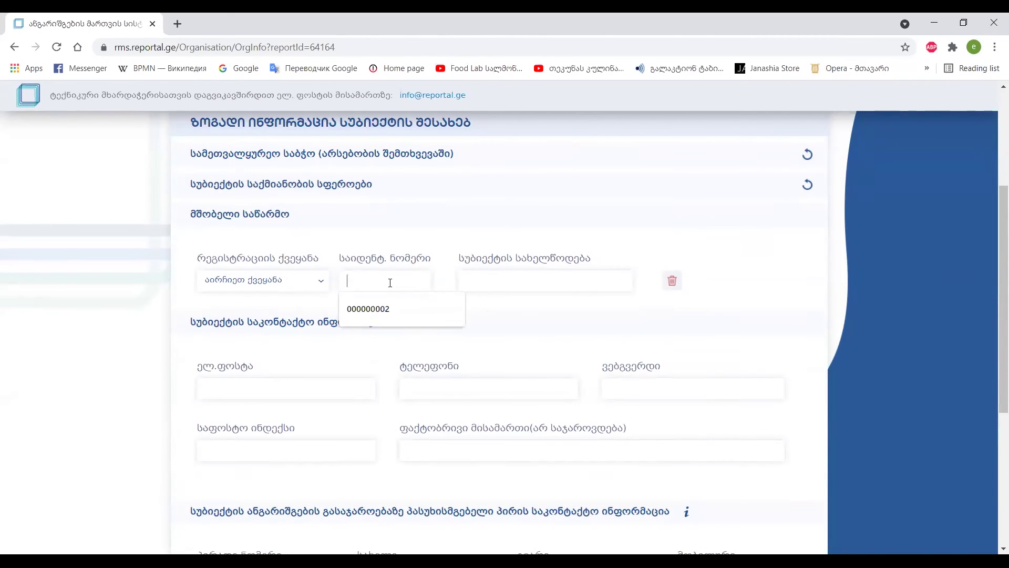
pyautogui.scroll(1, 390, 283)
pyautogui.click(397, 416)
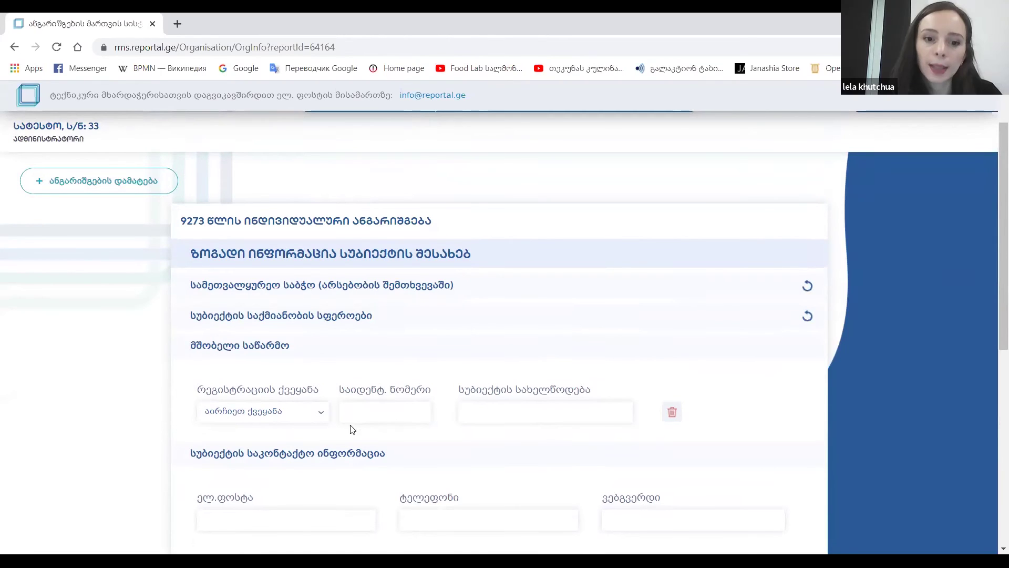
# - Set the parent company's registration country to ავსტრია and step through its identification number and name fields without filling them
pyautogui.click(321, 417)
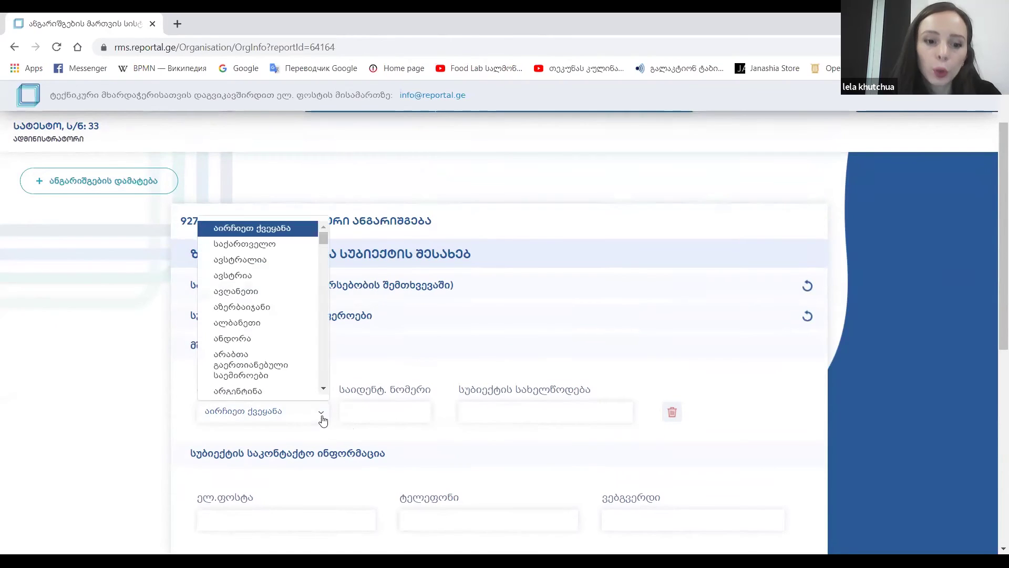
pyautogui.click(262, 275)
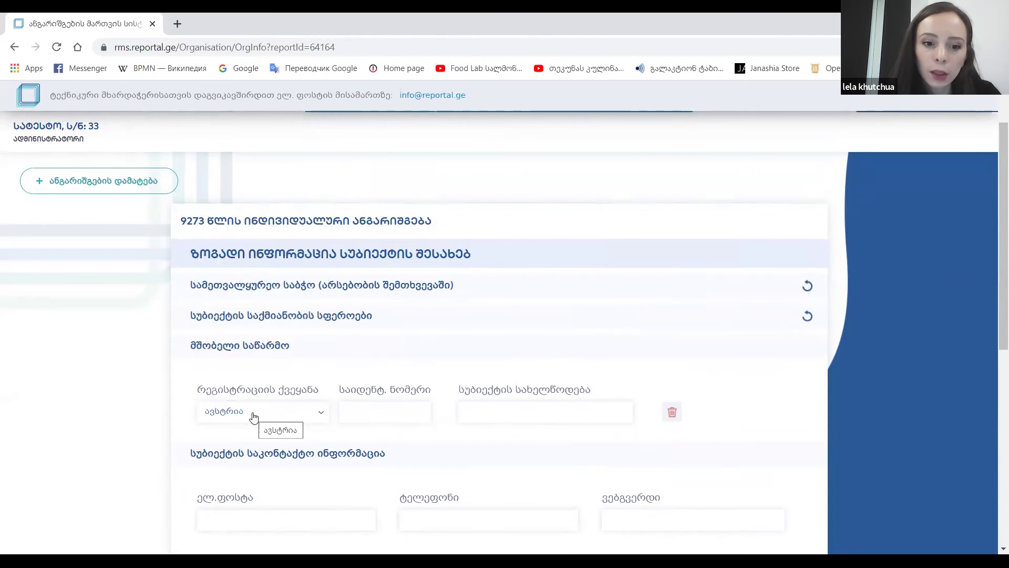
pyautogui.click(375, 416)
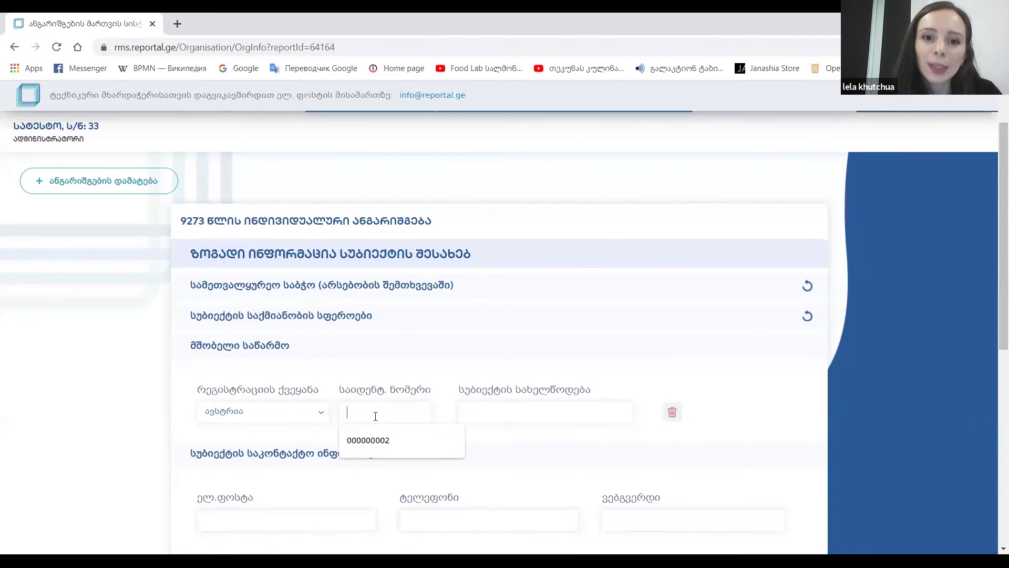
pyautogui.click(518, 416)
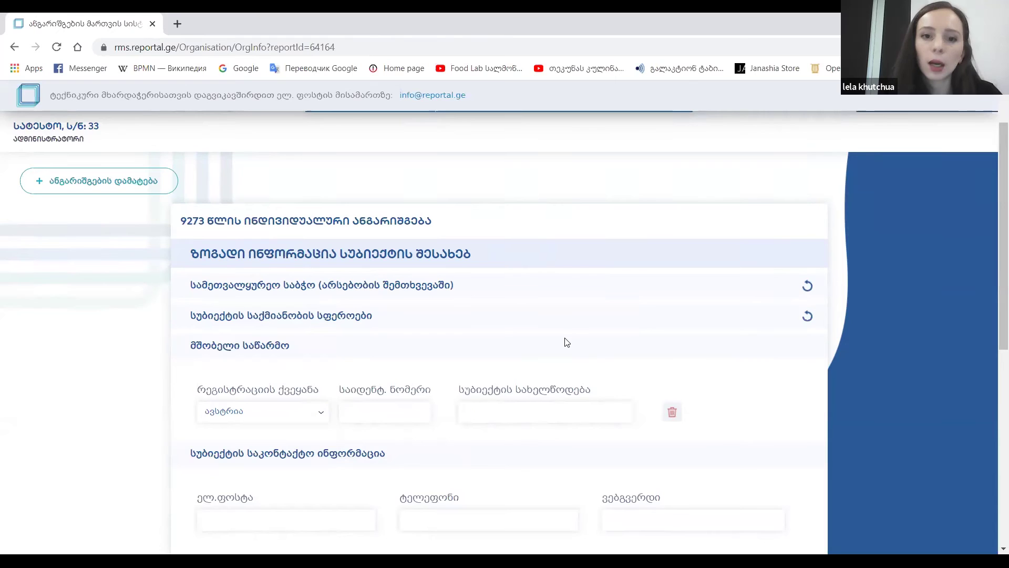
# - Look through the general information sections and highlight the სუბიექტის საქმიანობის სფეროები heading
pyautogui.scroll(-1, 565, 342)
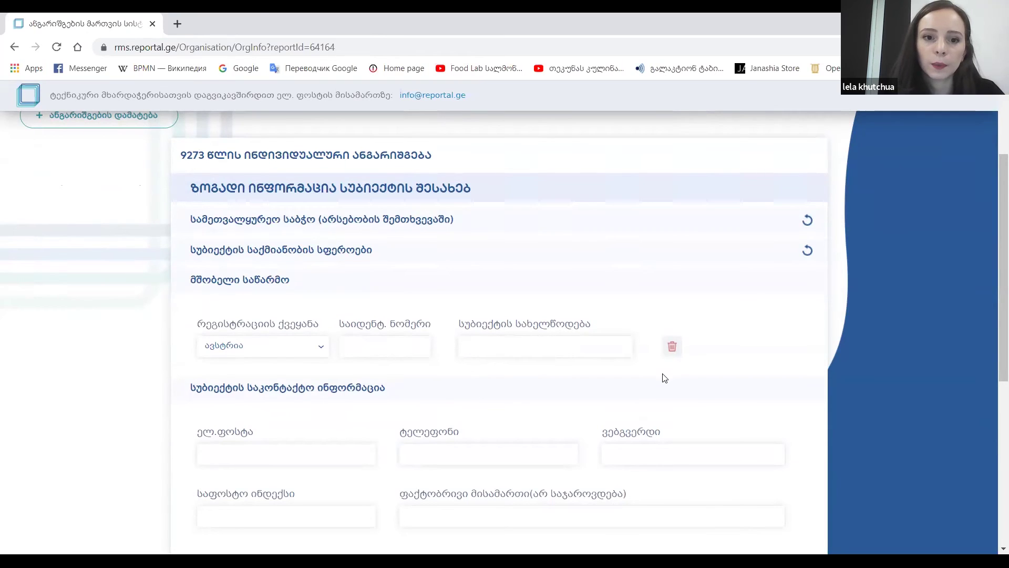
pyautogui.scroll(-7, 664, 380)
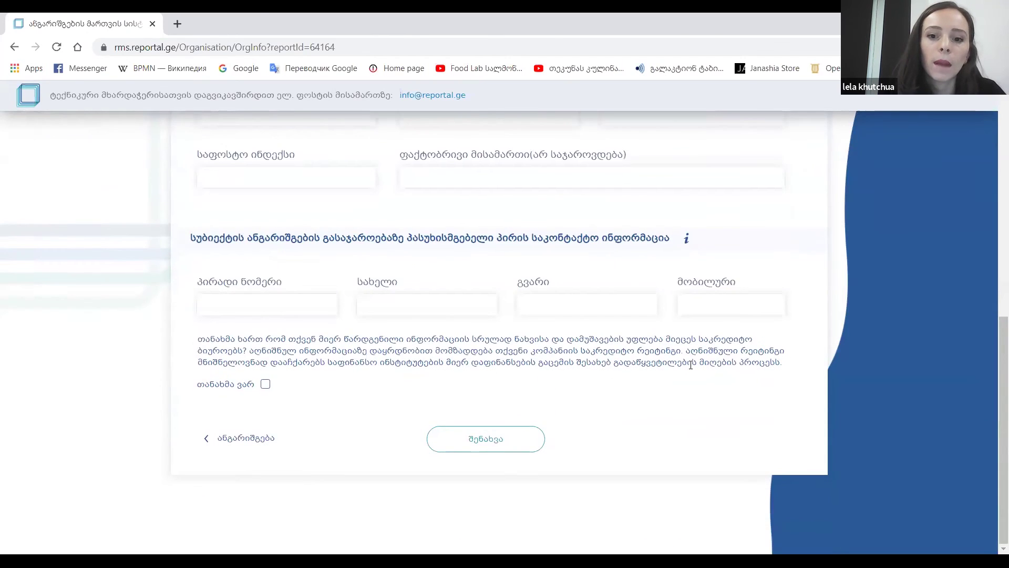
pyautogui.scroll(6, 695, 367)
pyautogui.scroll(2, 695, 367)
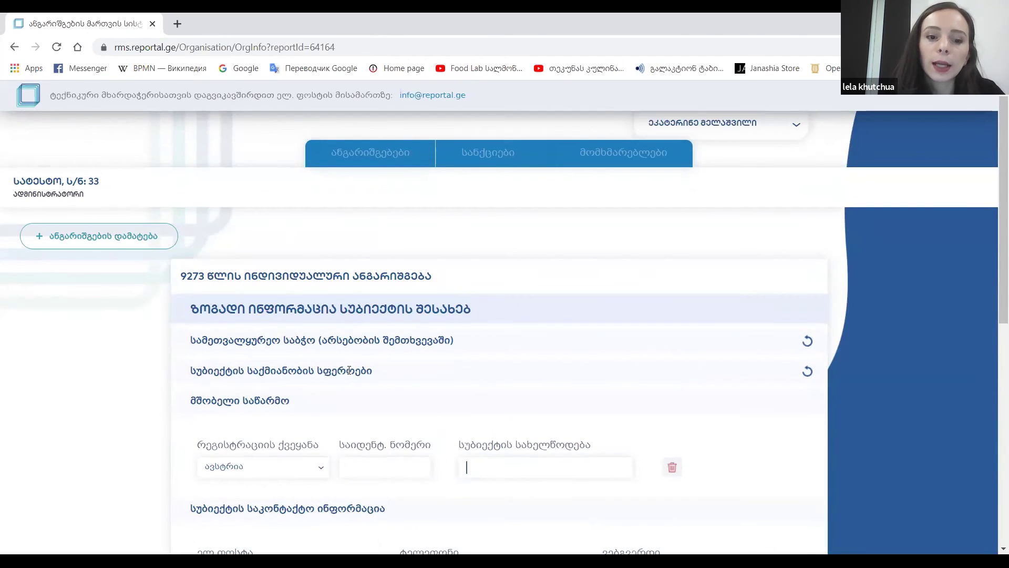
pyautogui.scroll(-1, 382, 373)
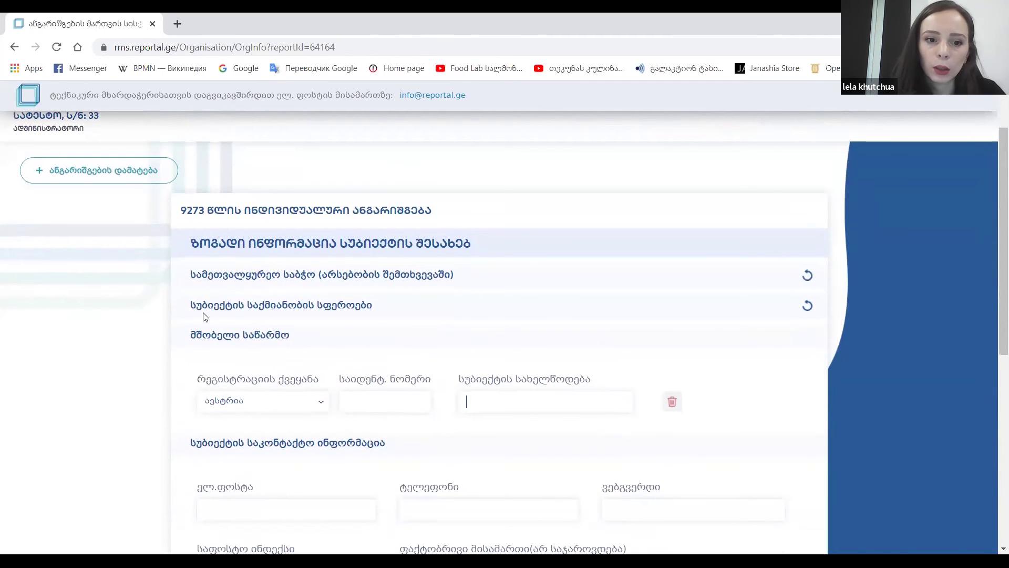
pyautogui.moveTo(193, 305); pyautogui.dragTo(419, 314)
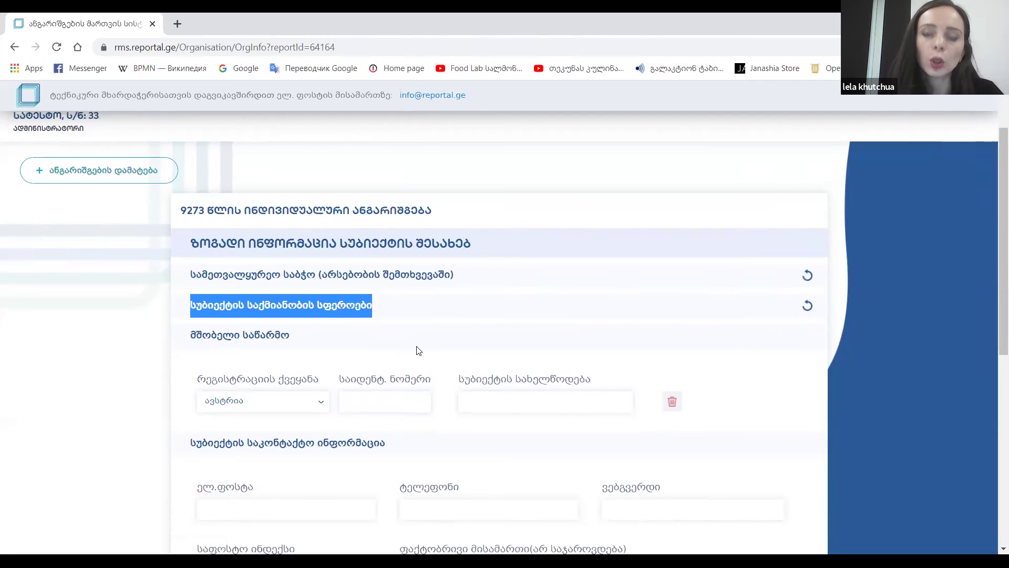
# - Leave the general information form and return to the list of sections of the 9273 individual report
pyautogui.scroll(-7, 414, 350)
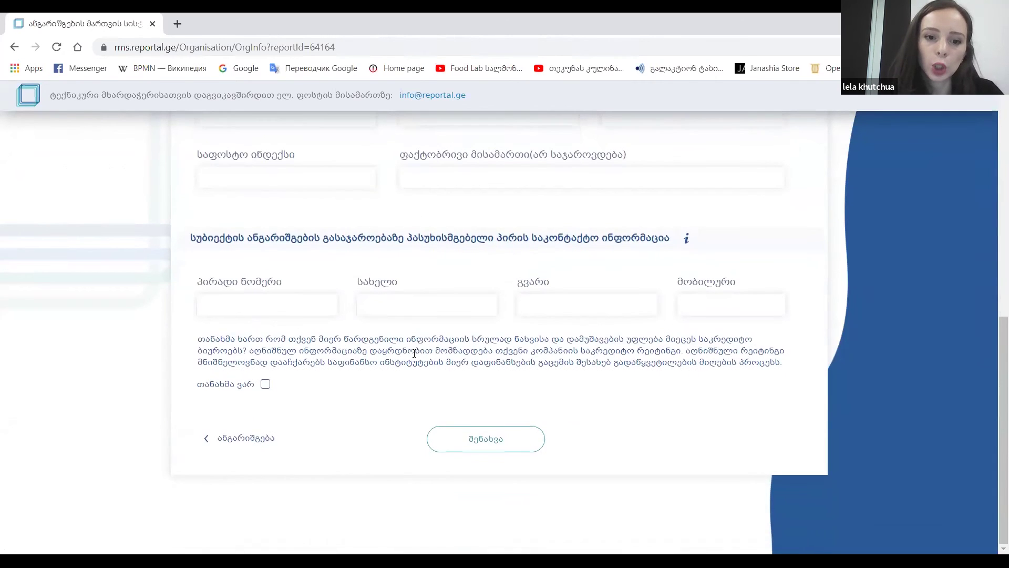
pyautogui.click(232, 445)
pyautogui.scroll(-2, 464, 374)
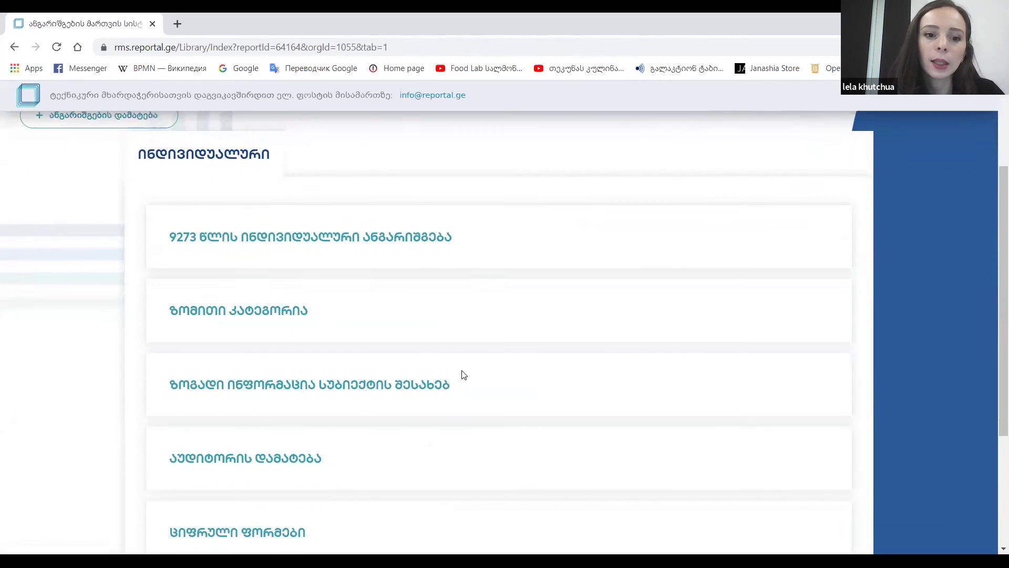
pyautogui.scroll(-1, 464, 374)
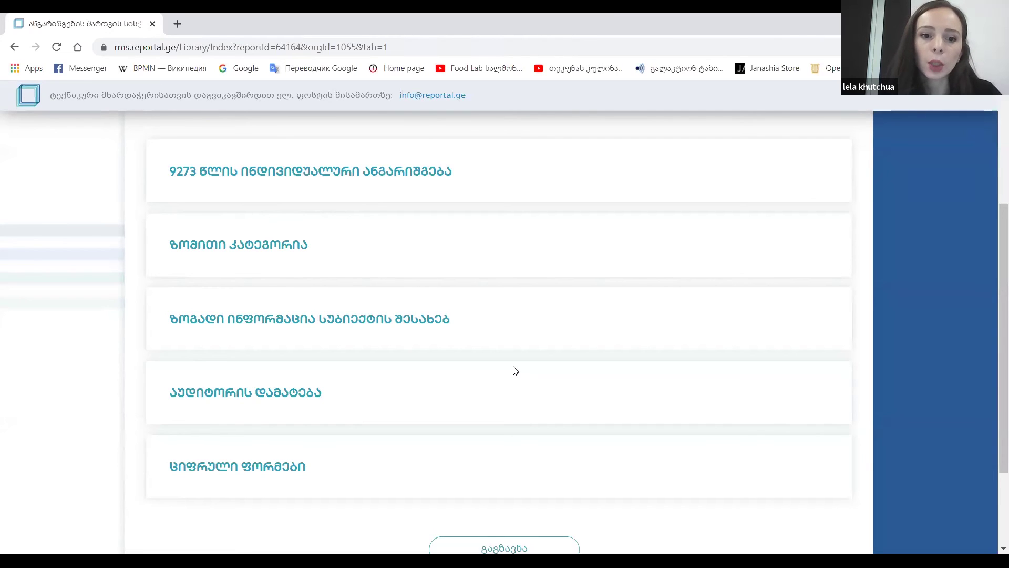
# - Look over the 9273 individual report's list of sections, from ზომითი კატეგორია to ციფრული ფორმები, and the გაგზავნა option below it
pyautogui.scroll(-1, 362, 391)
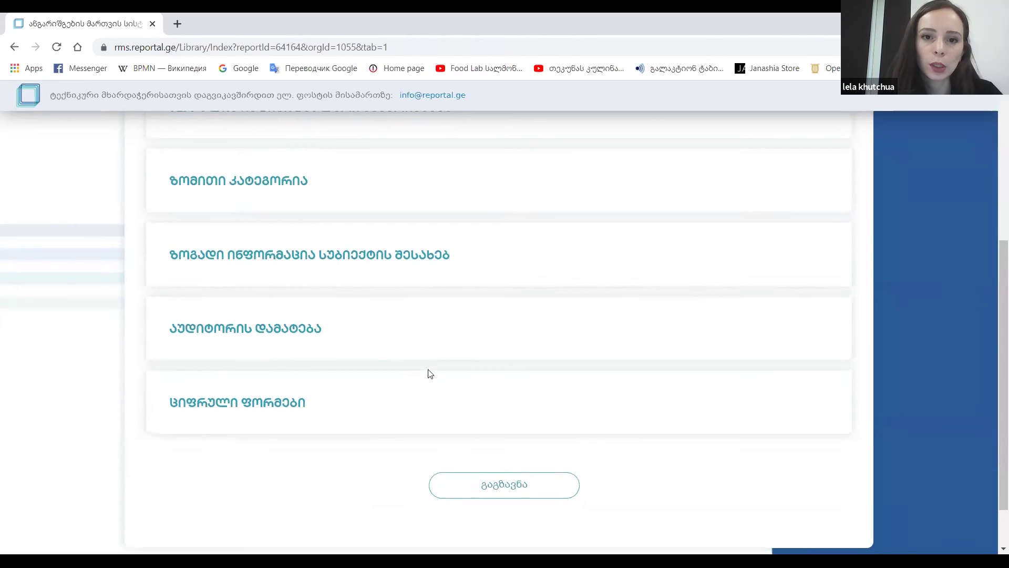
pyautogui.scroll(1, 429, 372)
pyautogui.scroll(-2, 435, 371)
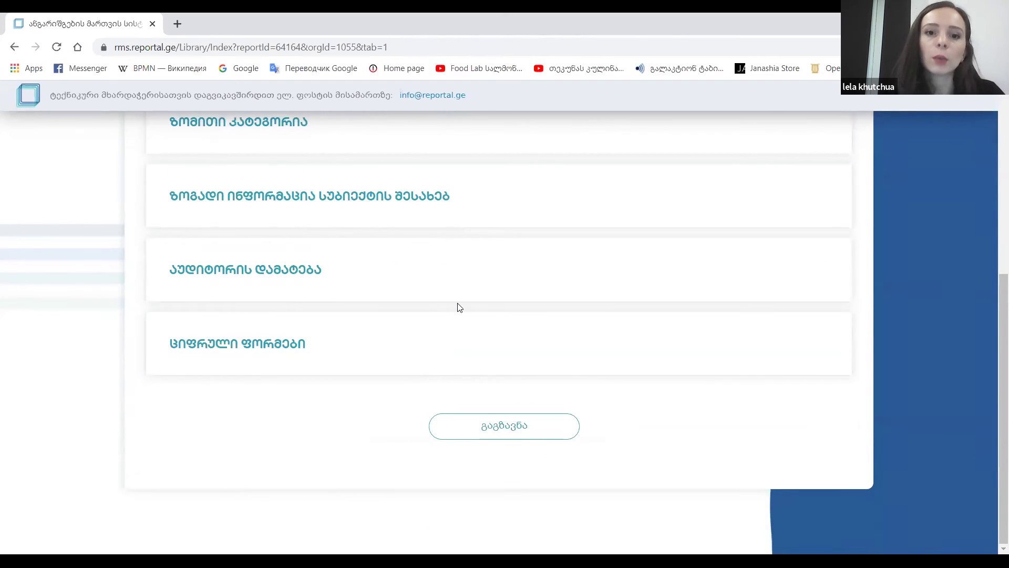
pyautogui.scroll(1, 459, 308)
pyautogui.scroll(2, 388, 271)
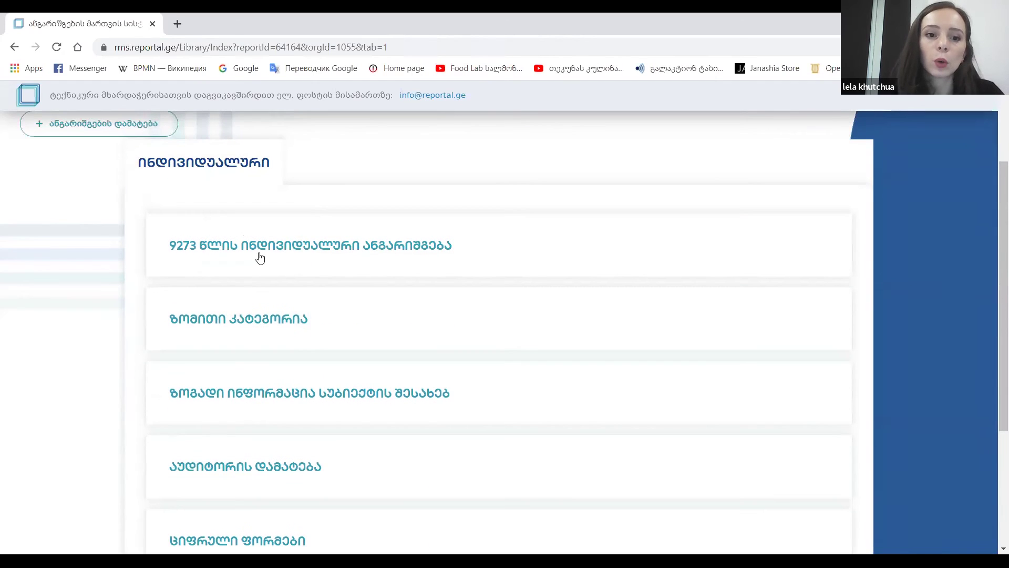
pyautogui.scroll(-2, 489, 394)
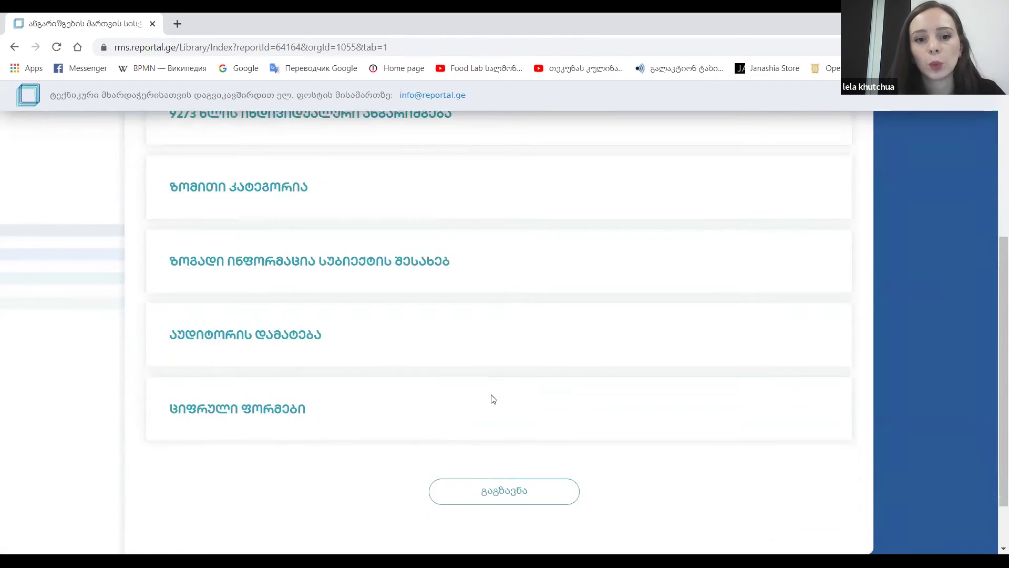
pyautogui.scroll(-1, 491, 401)
pyautogui.scroll(1, 487, 408)
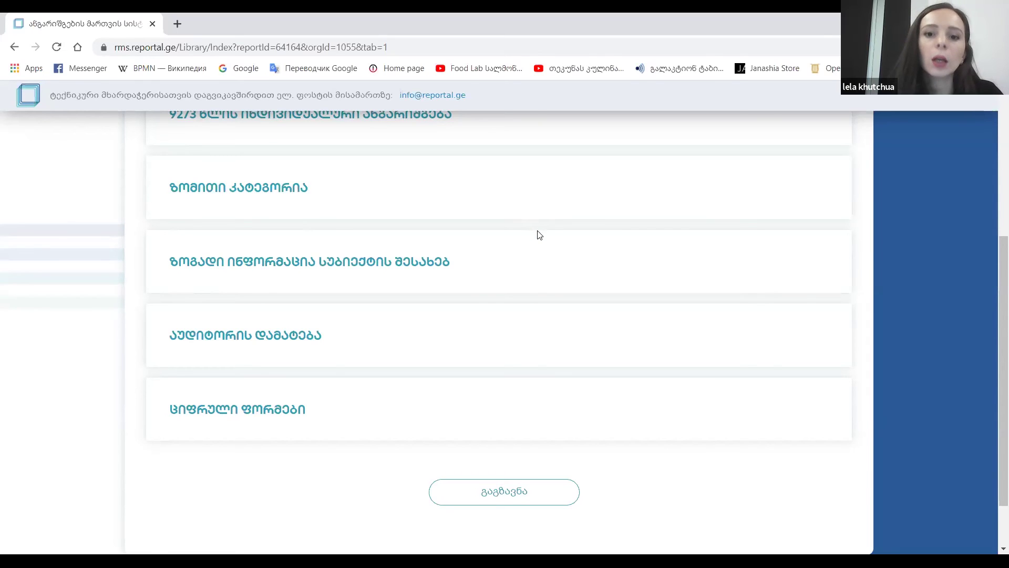
pyautogui.scroll(3, 538, 235)
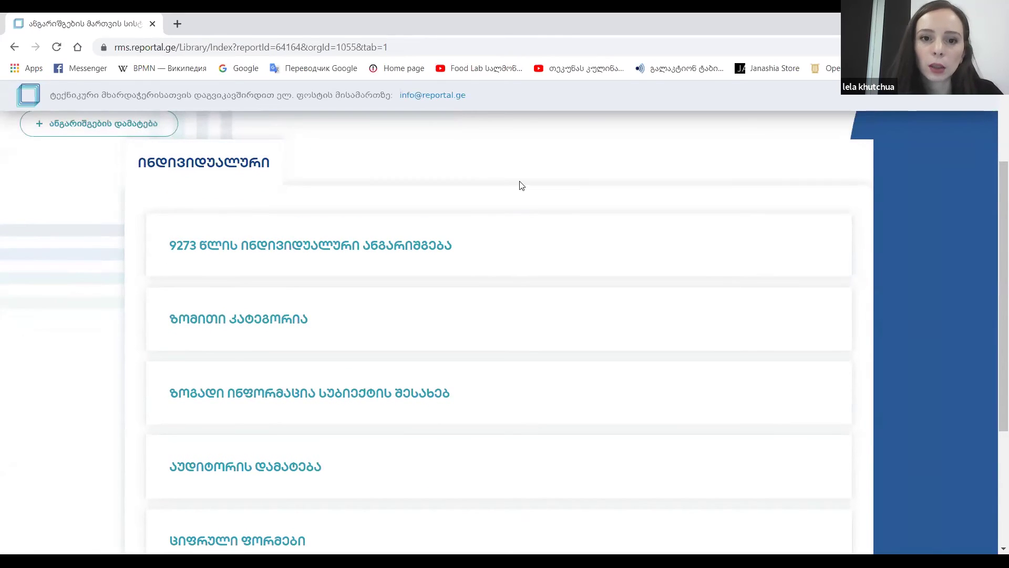